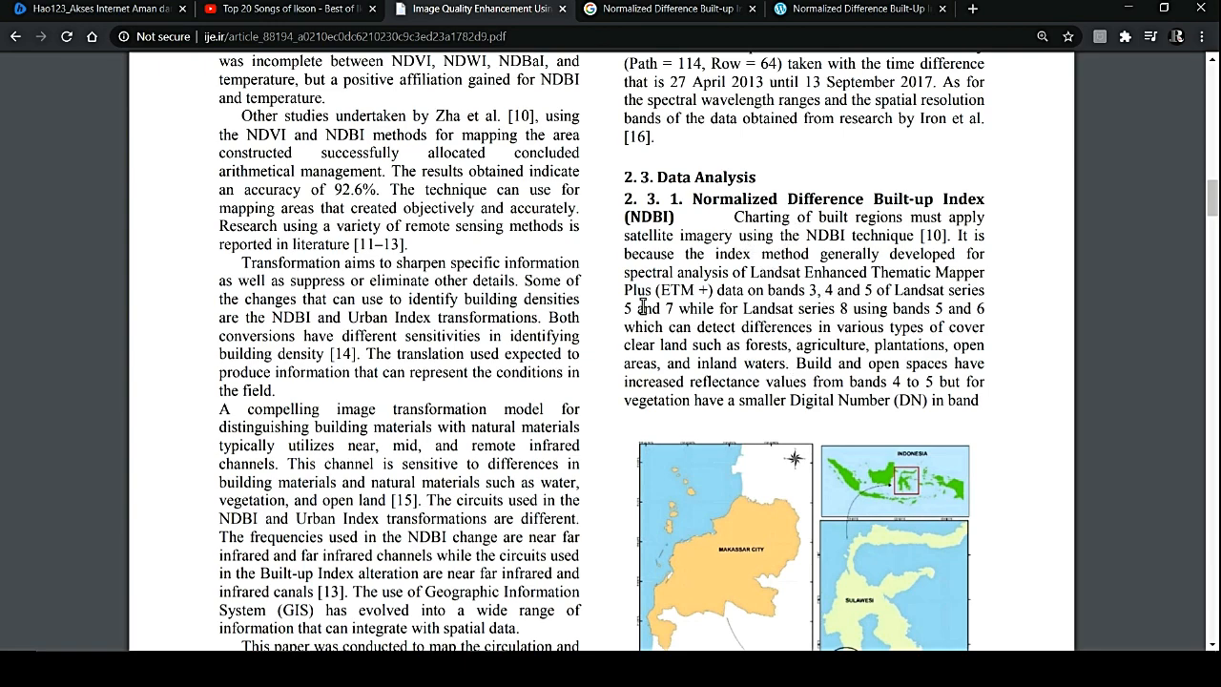
- Highlight the ETM+ sensor, bands 3, 4 and 5, and Landsat series 8 with bands 5 and 6 in the NDBI section
{"action": "left_click_drag", "start_coordinate": [654, 291], "coordinate": [683, 290]}
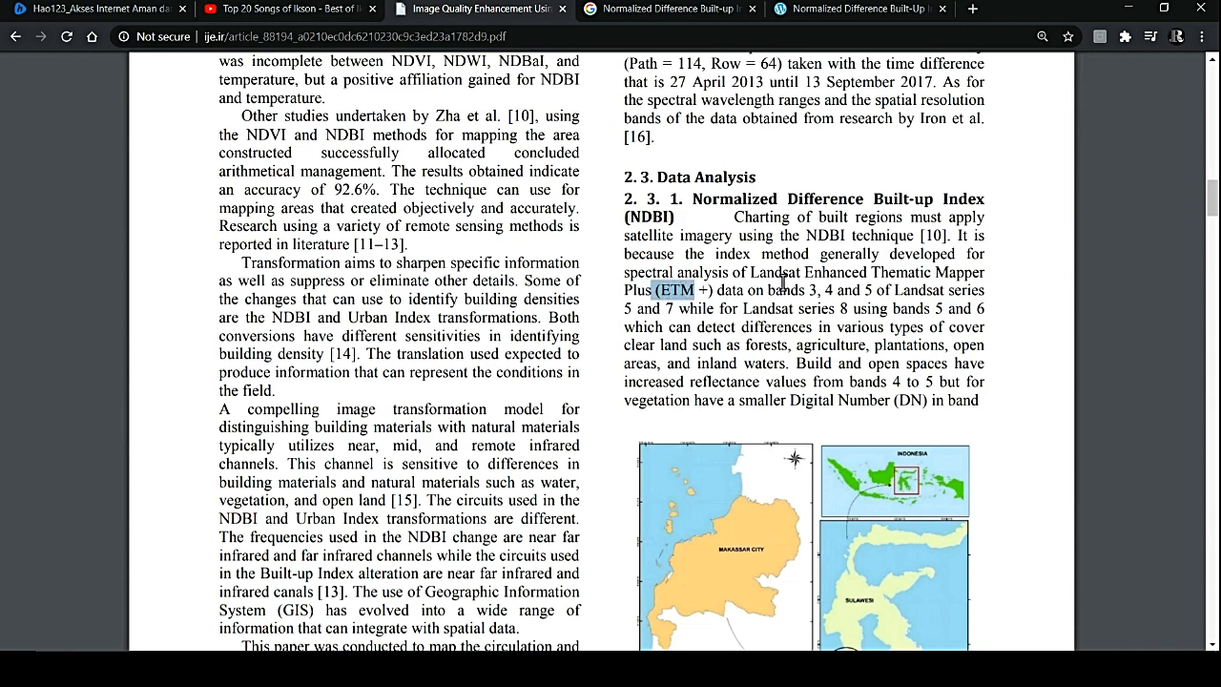
{"action": "left_click_drag", "start_coordinate": [799, 290], "coordinate": [874, 291]}
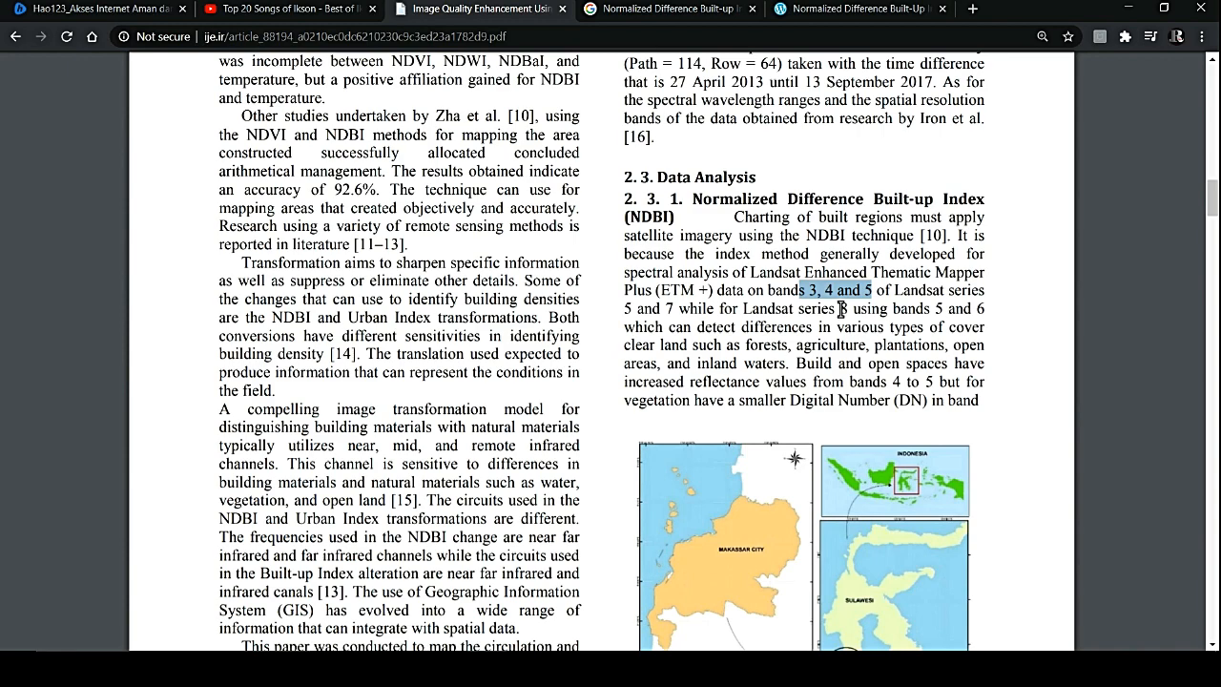
{"action": "double_click", "coordinate": [842, 308]}
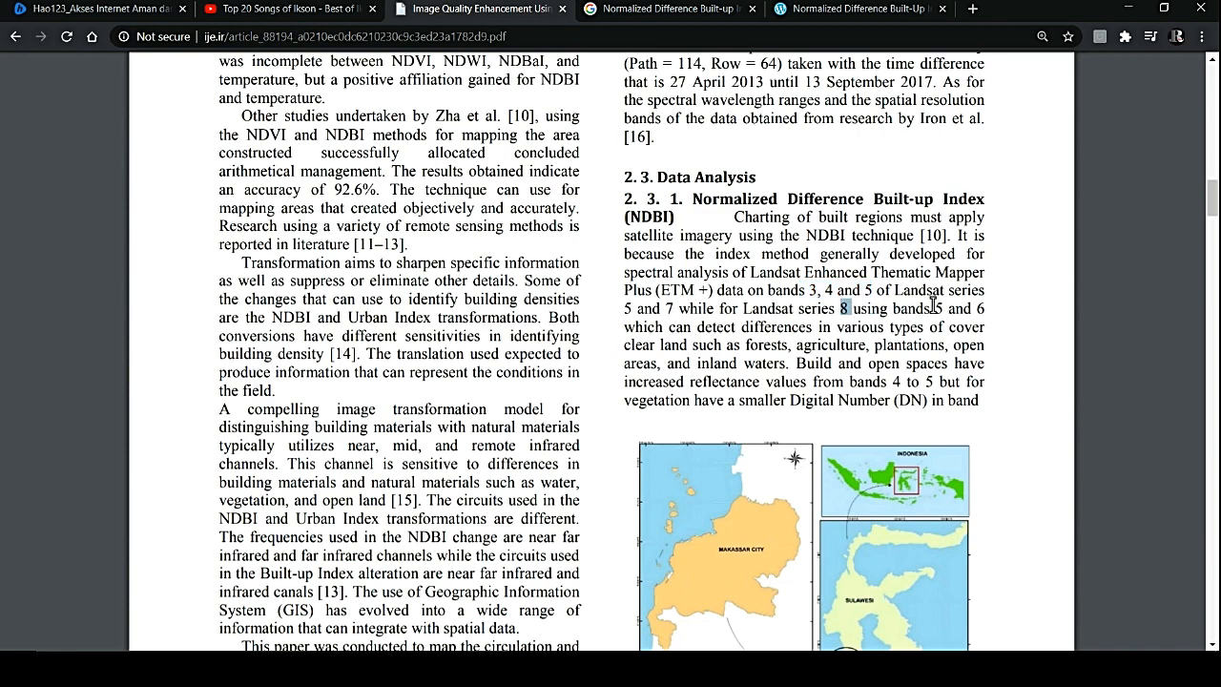
{"action": "left_click_drag", "start_coordinate": [932, 305], "coordinate": [989, 309]}
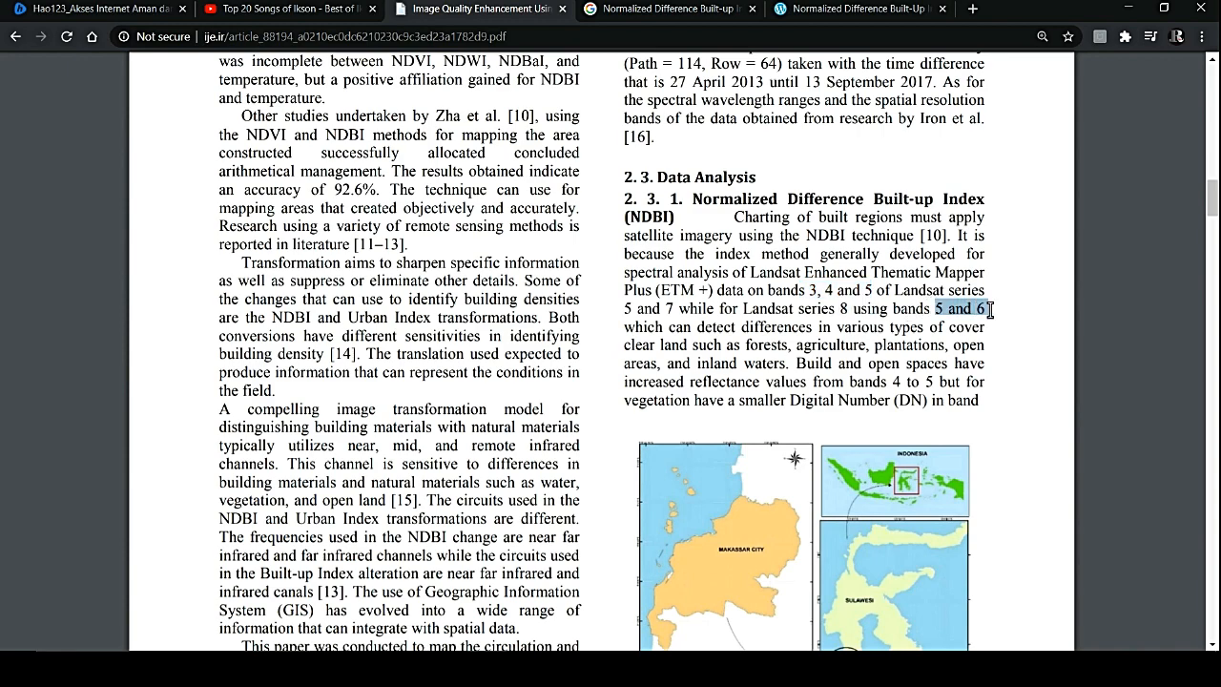
- Switch to the Paper Template PDF in Adobe Acrobat Reader and highlight the Band 5 and Band 6 rows in the Landsat 8 band table
{"action": "left_click", "coordinate": [565, 668]}
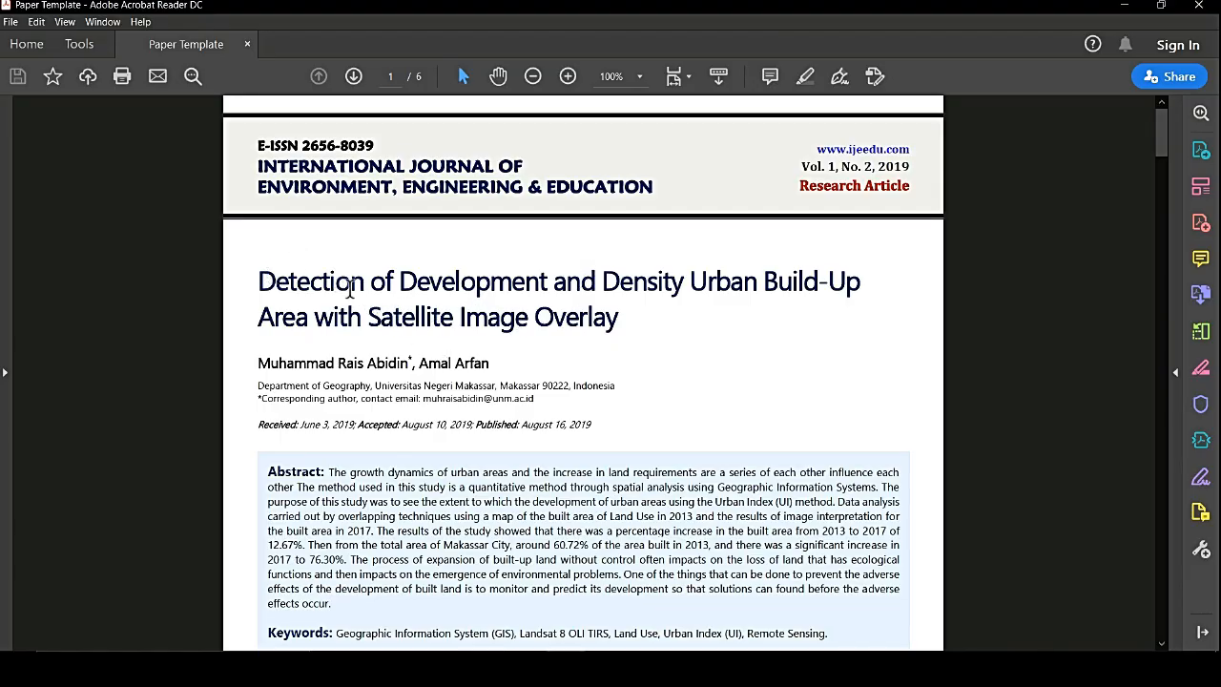
{"action": "left_click_drag", "start_coordinate": [351, 287], "coordinate": [512, 370]}
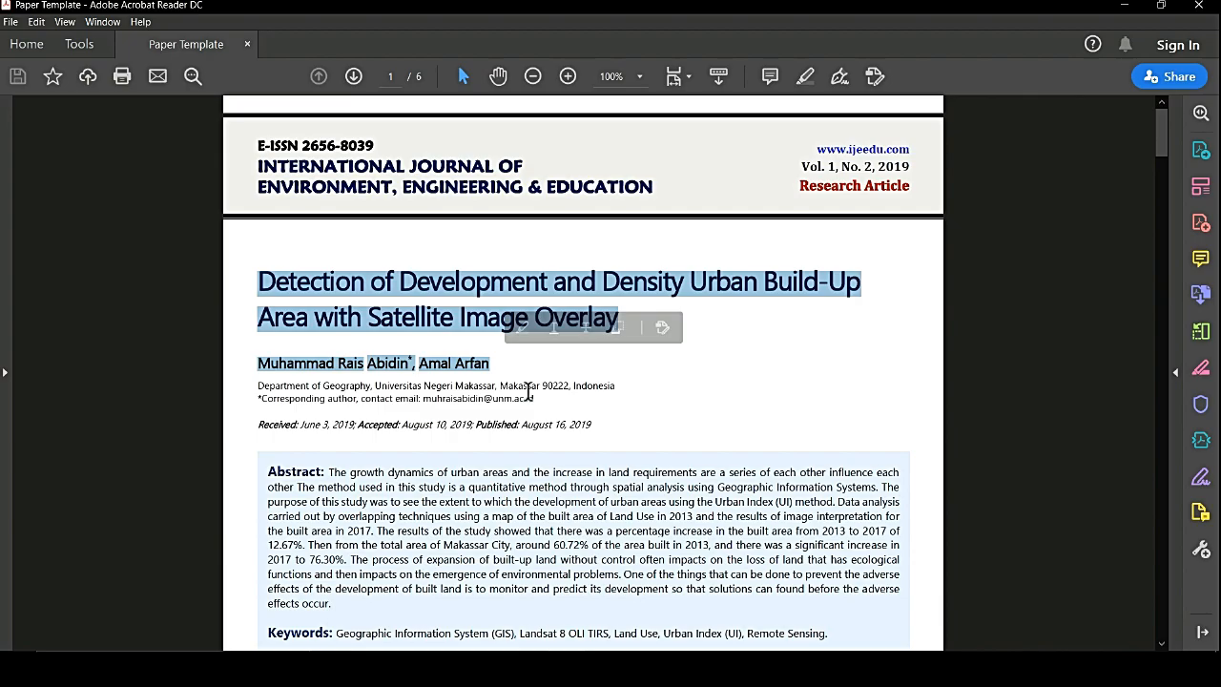
{"action": "scroll", "coordinate": [529, 391], "scroll_direction": "down", "scroll_amount": 10}
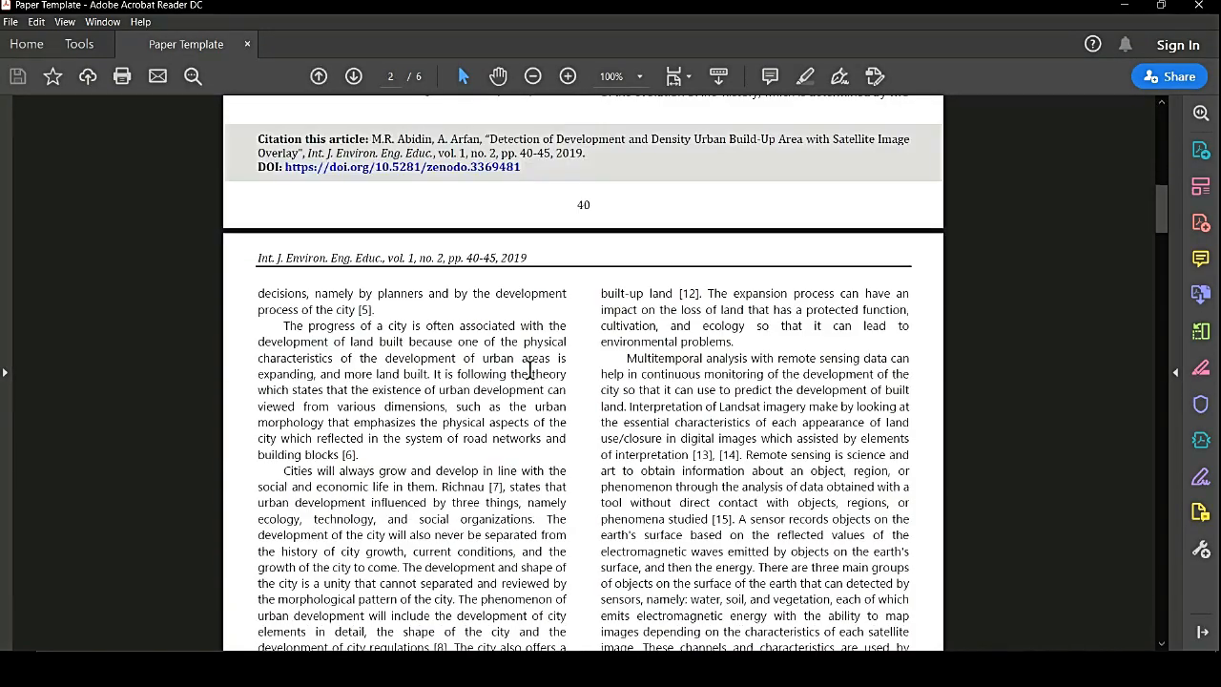
{"action": "scroll", "coordinate": [530, 372], "scroll_direction": "down", "scroll_amount": 15}
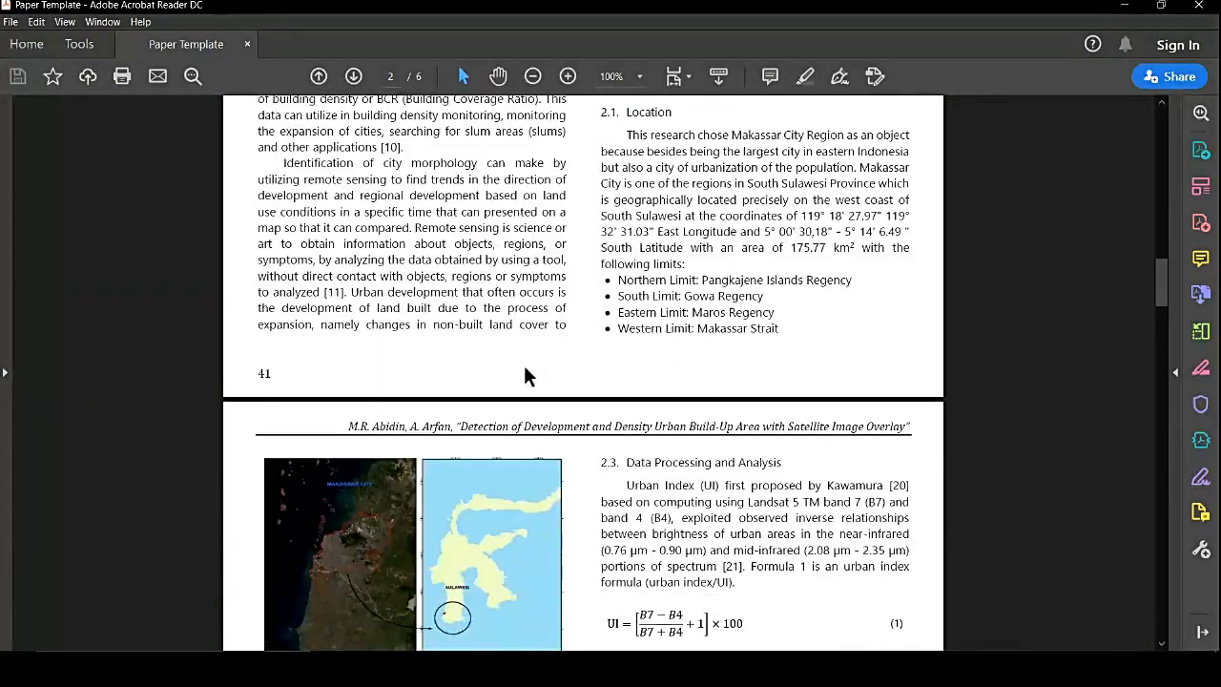
{"action": "scroll", "coordinate": [529, 375], "scroll_direction": "down", "scroll_amount": 12}
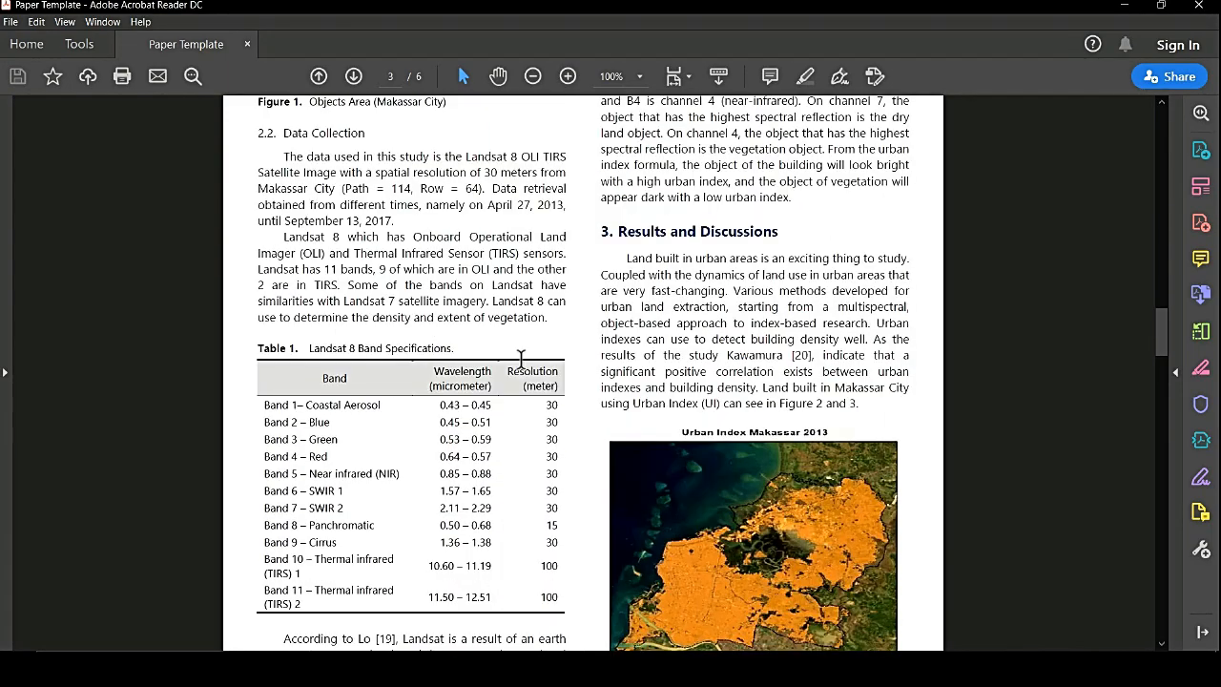
{"action": "scroll", "coordinate": [520, 358], "scroll_direction": "down", "scroll_amount": 1}
{"action": "left_click_drag", "start_coordinate": [308, 440], "coordinate": [404, 436]}
{"action": "left_click_drag", "start_coordinate": [309, 460], "coordinate": [355, 448]}
{"action": "left_click_drag", "start_coordinate": [267, 444], "coordinate": [553, 466]}
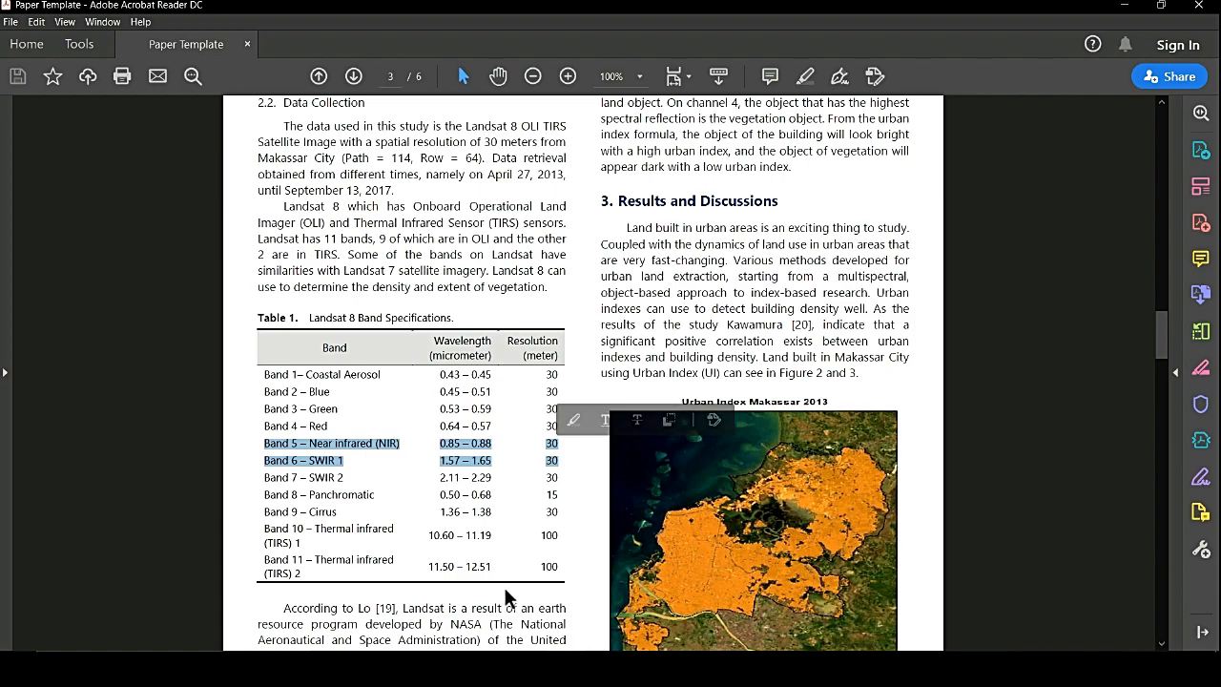
- Return to the browser's NDBI article and highlight its Landsat 8 OLI note and the NIR and SWIR band lines below the formula
{"action": "key", "text": "alt+Tab"}
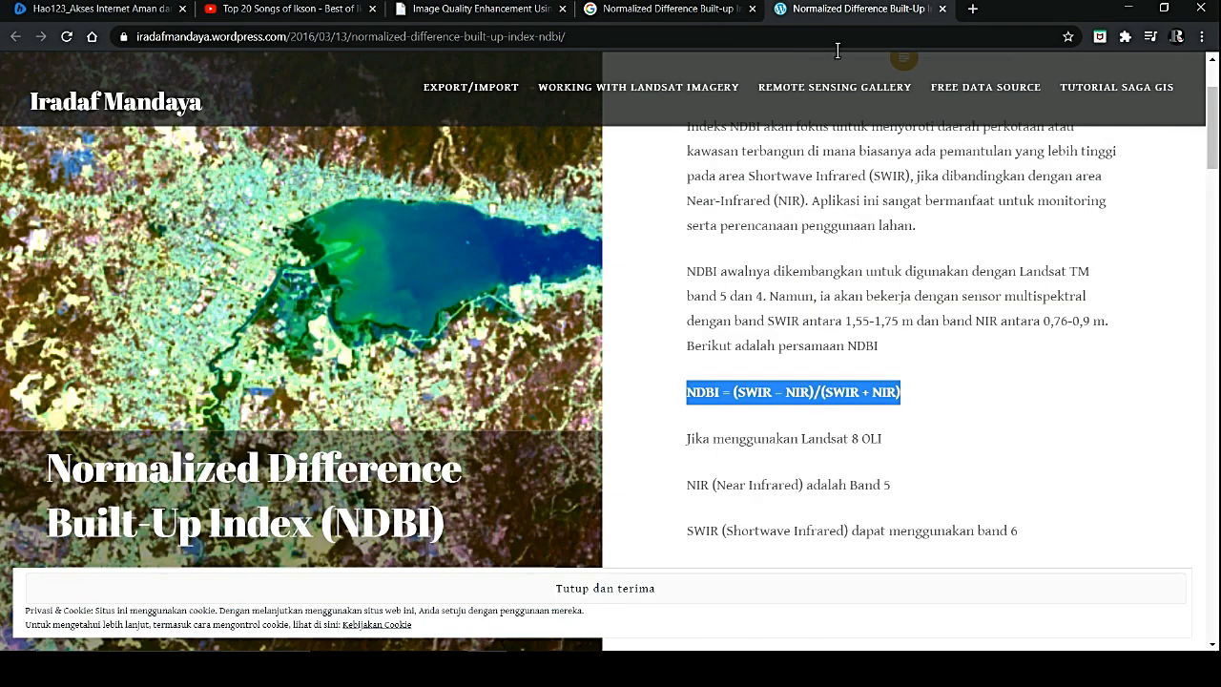
{"action": "left_click", "coordinate": [859, 8]}
{"action": "left_click_drag", "start_coordinate": [685, 440], "coordinate": [911, 448]}
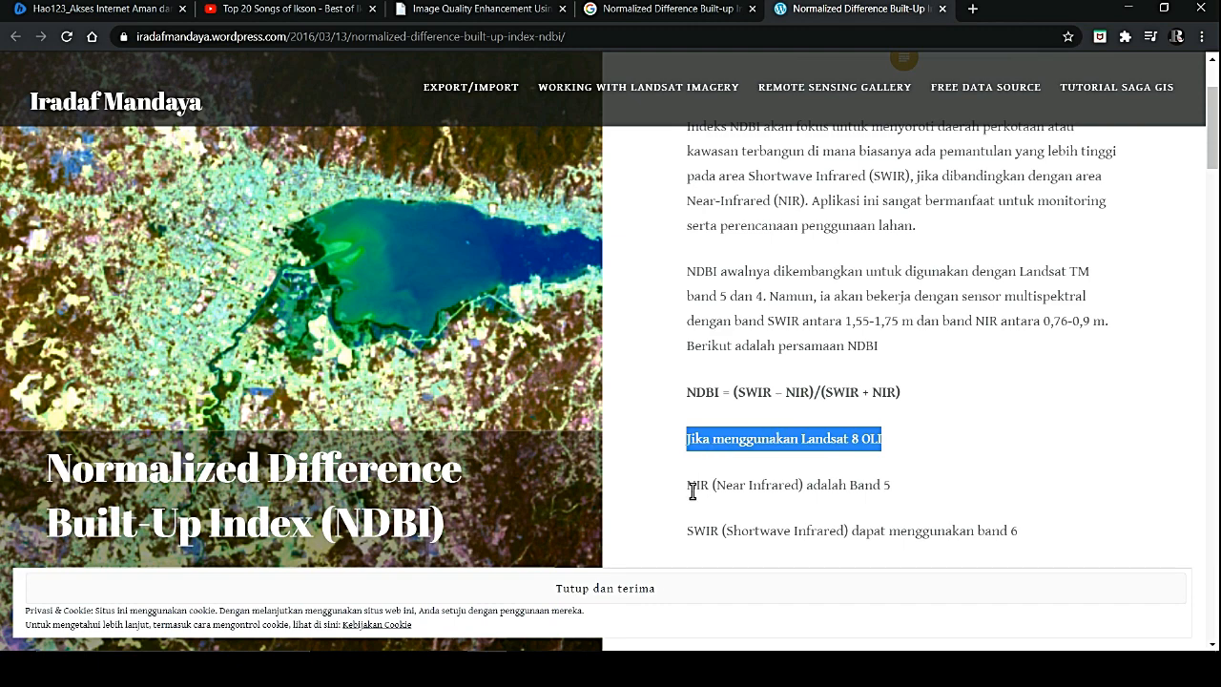
{"action": "left_click_drag", "start_coordinate": [681, 486], "coordinate": [907, 498]}
{"action": "left_click_drag", "start_coordinate": [683, 532], "coordinate": [1022, 539]}
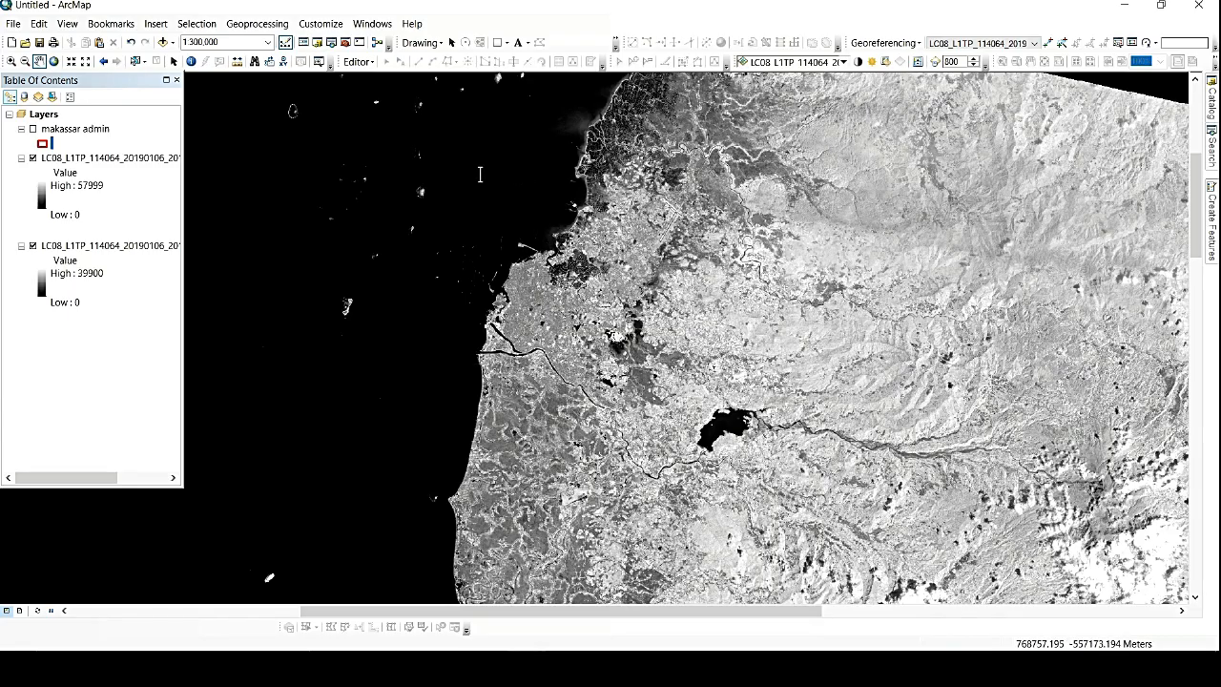
- In ArcMap, widen the layer list to fit the full Landsat raster names and select the B6 and B5 layers in turn
{"action": "left_click", "coordinate": [110, 157]}
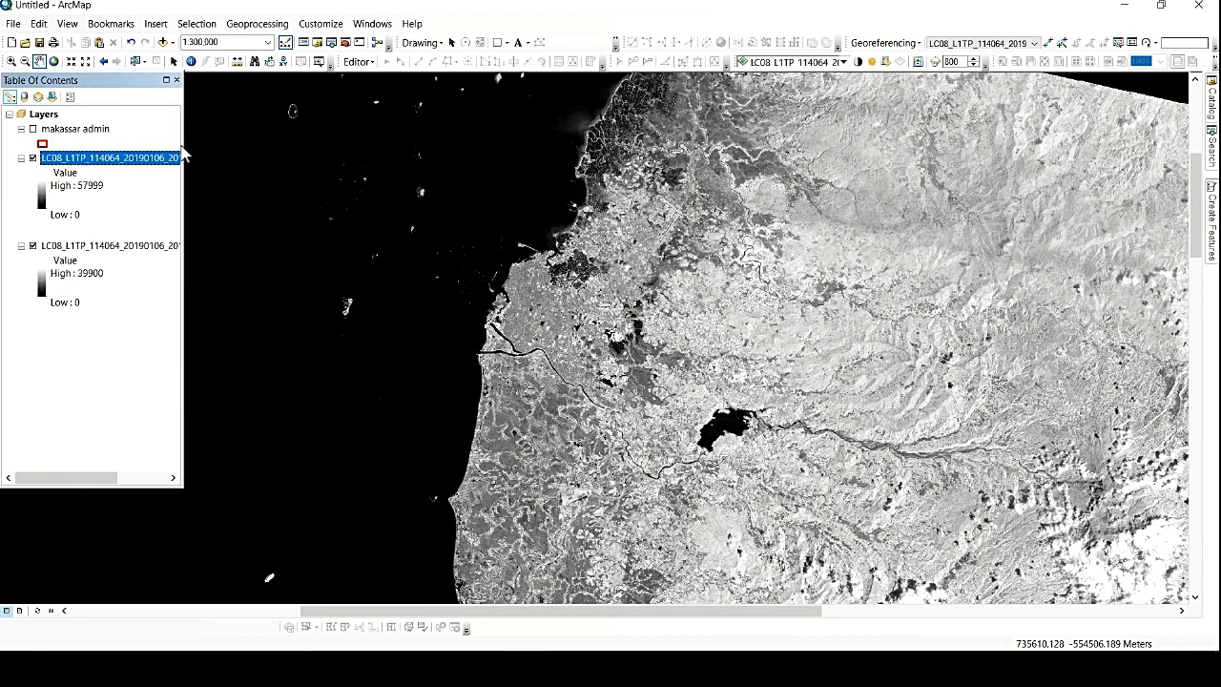
{"action": "left_click_drag", "start_coordinate": [183, 151], "coordinate": [317, 141]}
{"action": "left_click", "coordinate": [229, 248]}
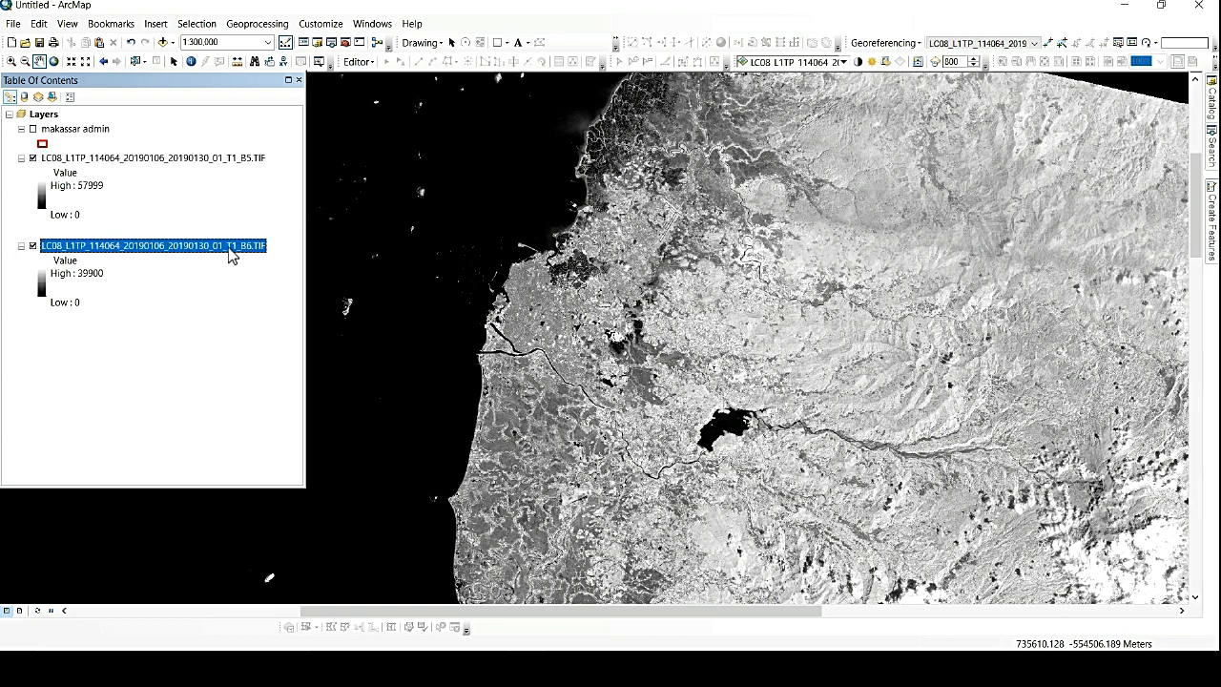
{"action": "left_click", "coordinate": [218, 159]}
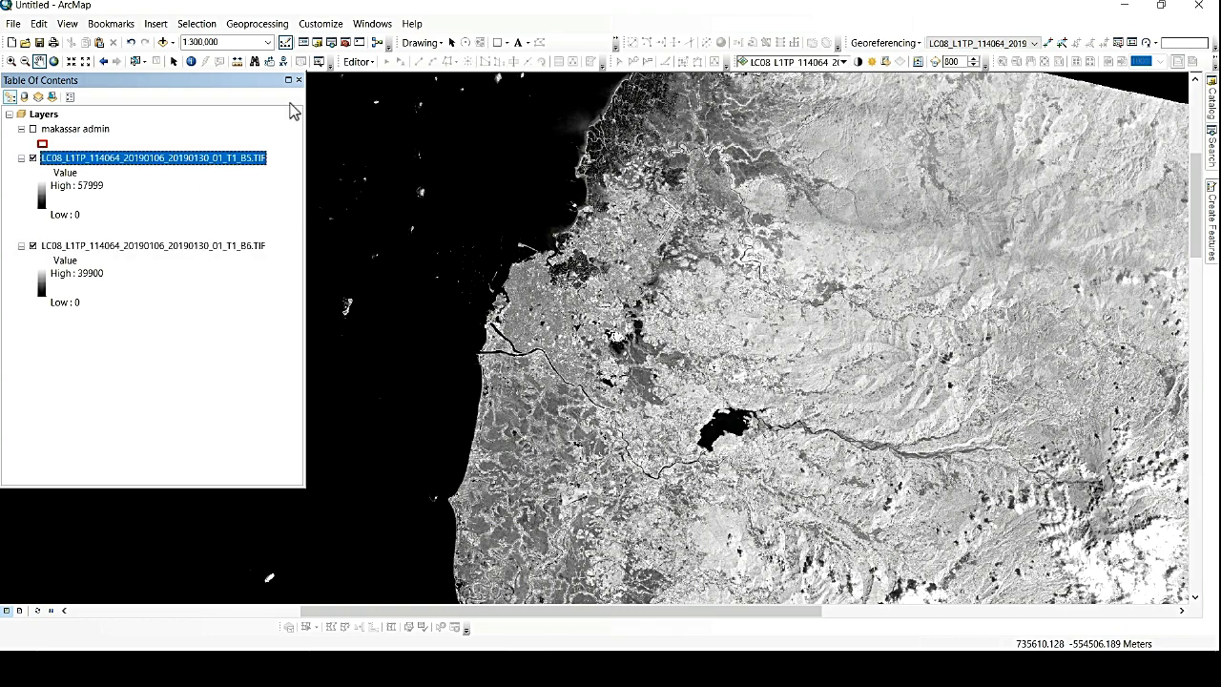
- Search for "raster calculator" and open the Spatial Analyst Raster Calculator tool
{"action": "left_click", "coordinate": [346, 42]}
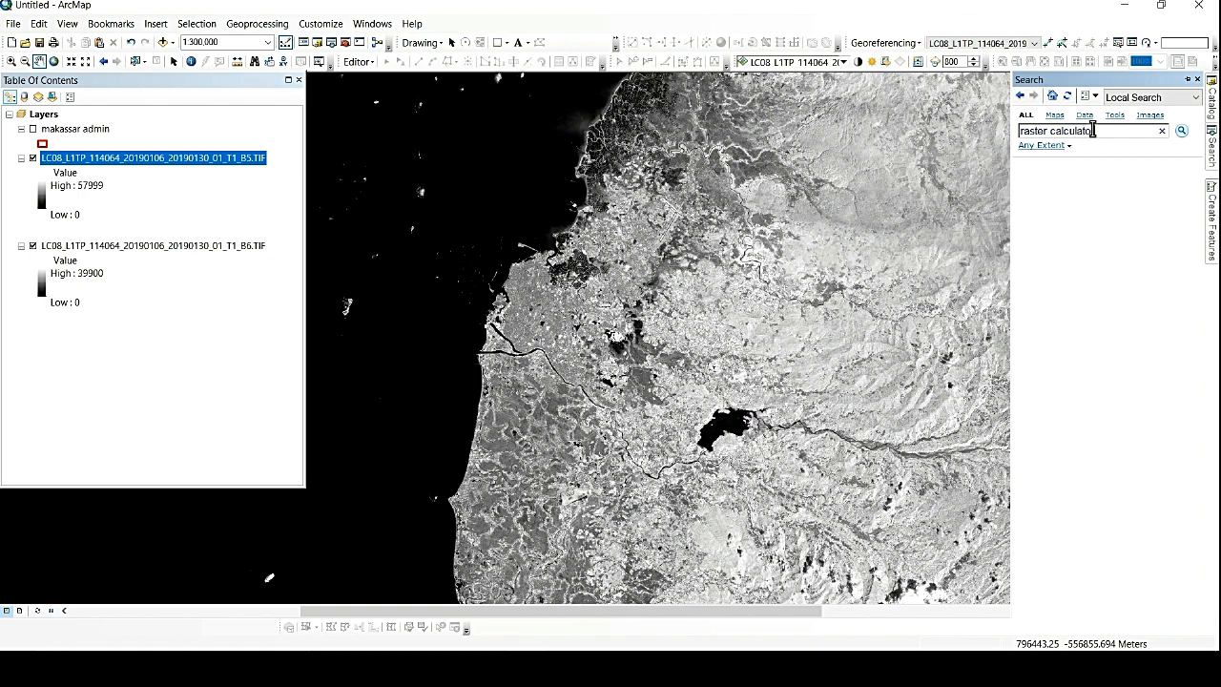
{"action": "type", "text": "r"}
{"action": "key", "text": "Return"}
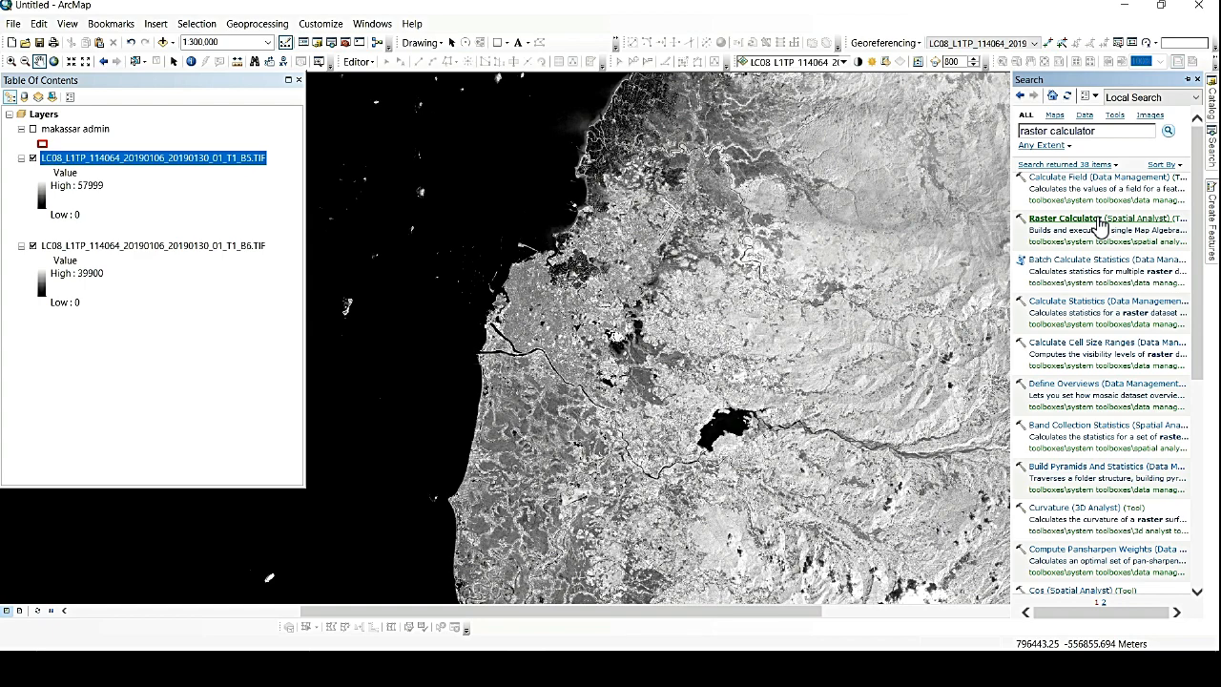
{"action": "left_click", "coordinate": [1099, 221]}
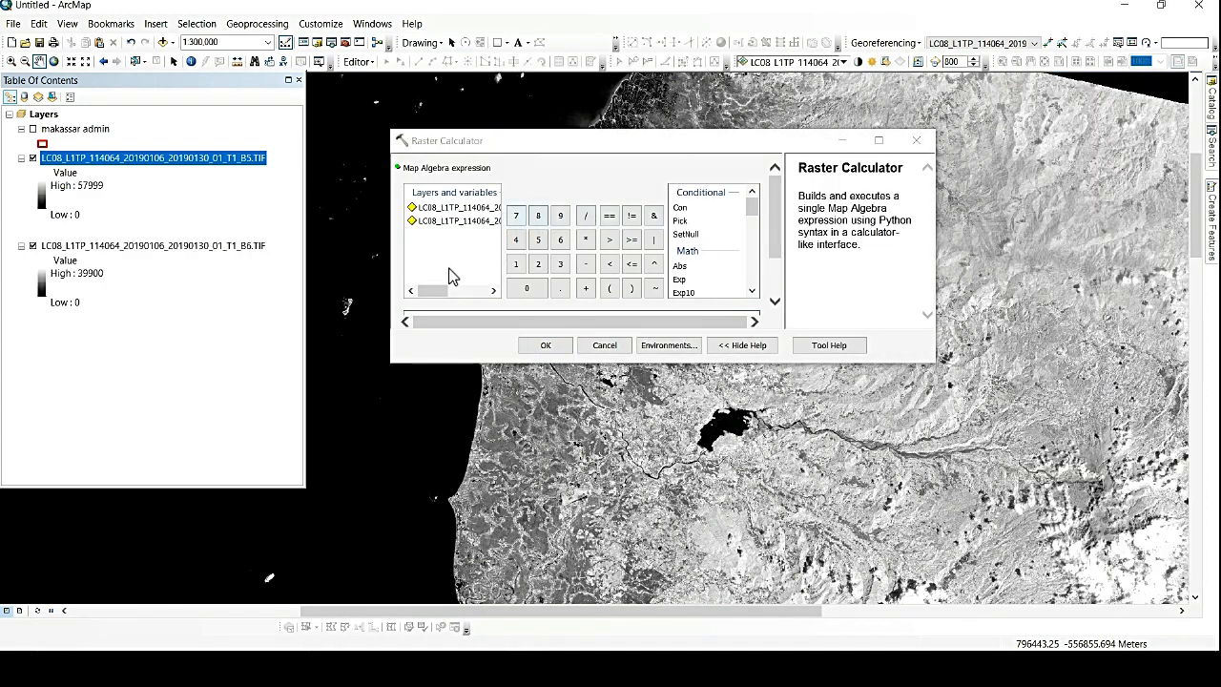
- Build a map algebra expression that adds the Landsat B5 raster to the B6 raster
{"action": "mouse_move", "coordinate": [427, 299]}
{"action": "left_mouse_down"}
{"action": "mouse_move", "coordinate": [504, 295]}
{"action": "mouse_move", "coordinate": [436, 300]}
{"action": "left_mouse_up"}
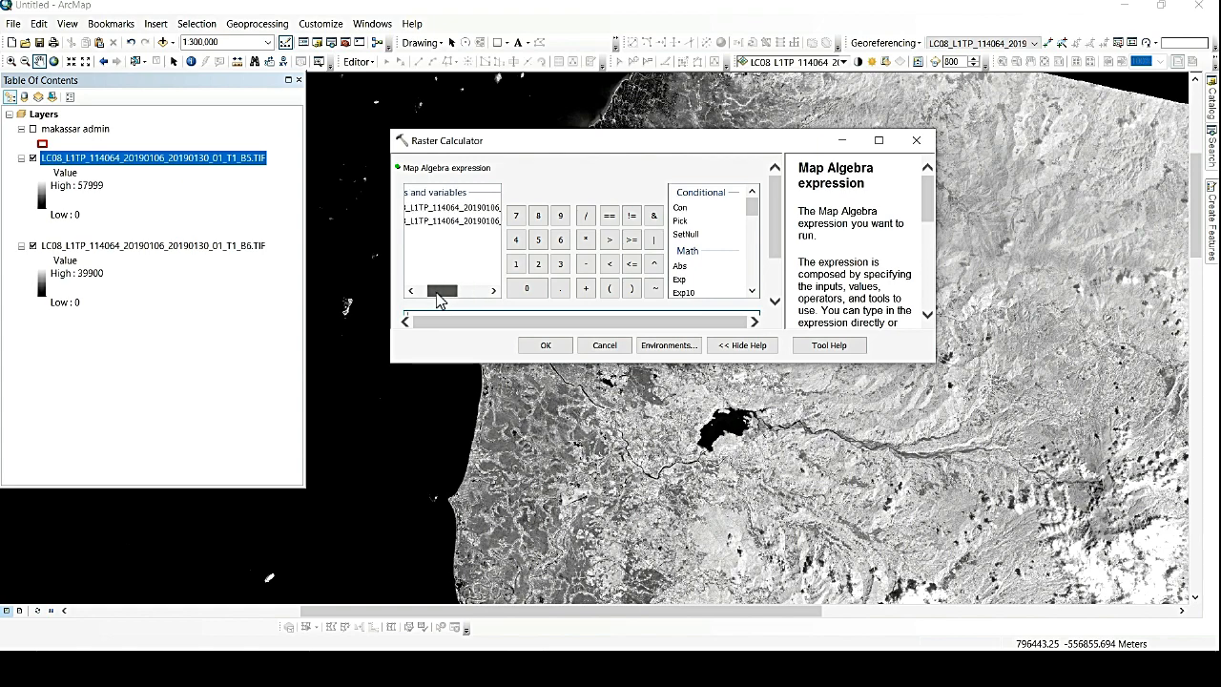
{"action": "double_click", "coordinate": [468, 209]}
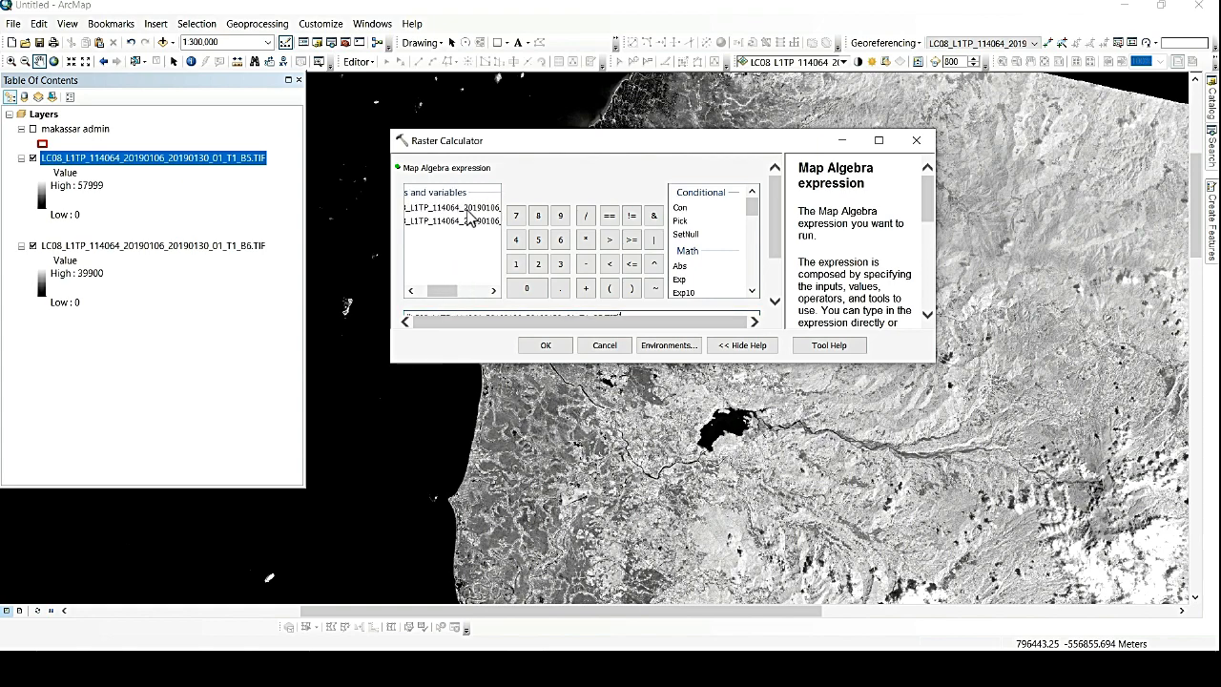
{"action": "left_click", "coordinate": [587, 266]}
{"action": "left_click", "coordinate": [585, 218]}
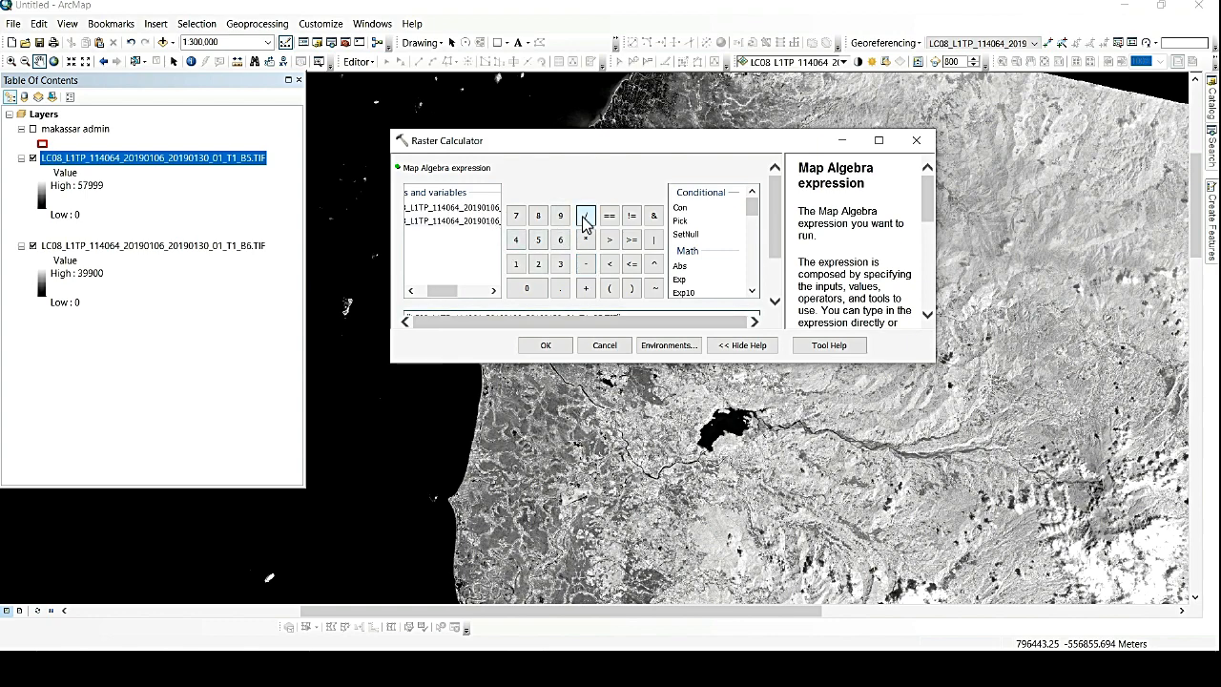
{"action": "left_click", "coordinate": [512, 215]}
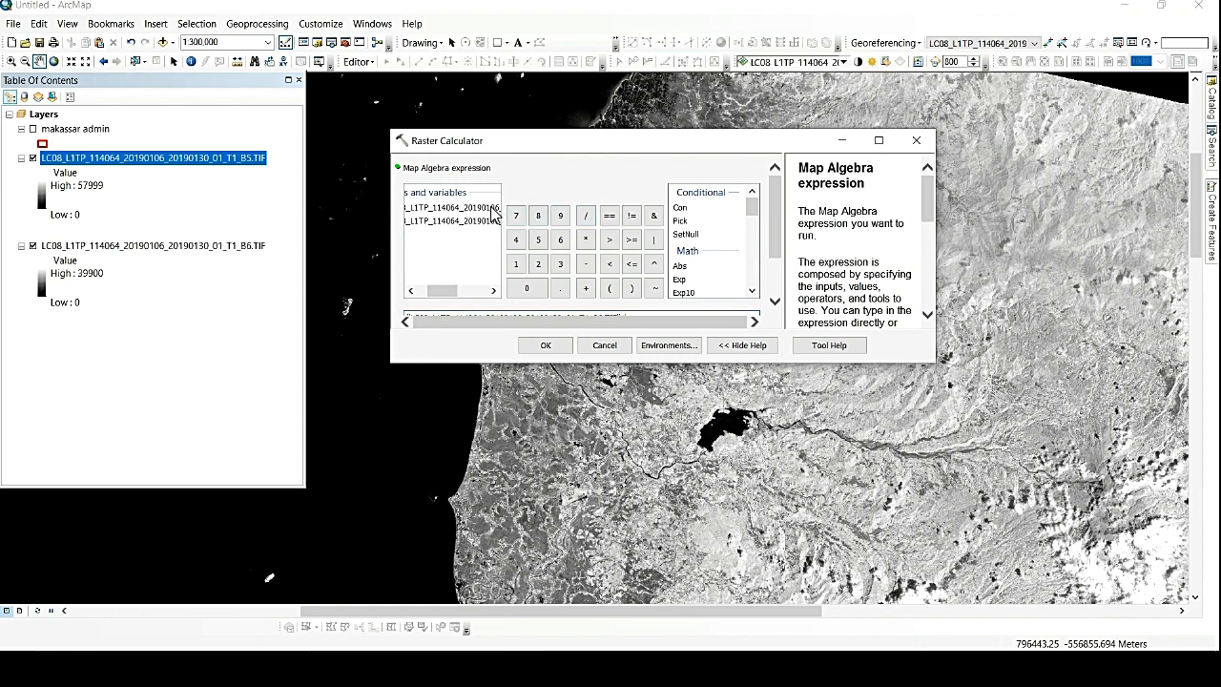
{"action": "left_click", "coordinate": [586, 291]}
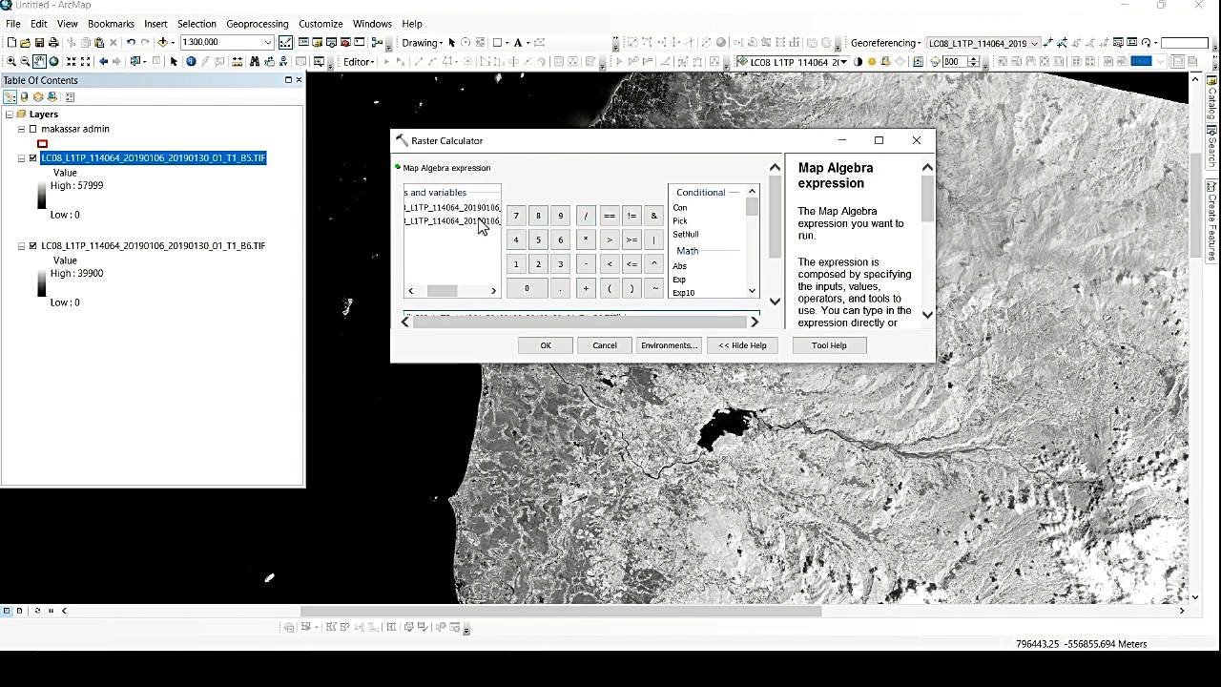
{"action": "double_click", "coordinate": [481, 226]}
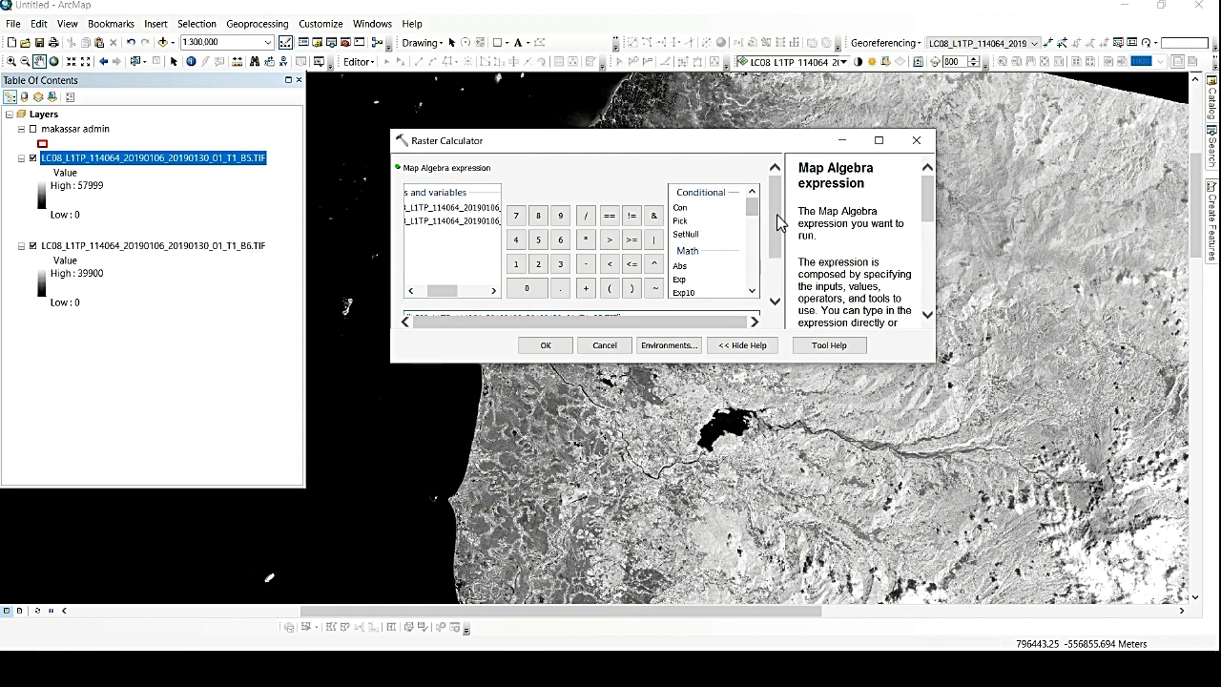
{"action": "left_click_drag", "start_coordinate": [776, 224], "coordinate": [776, 250]}
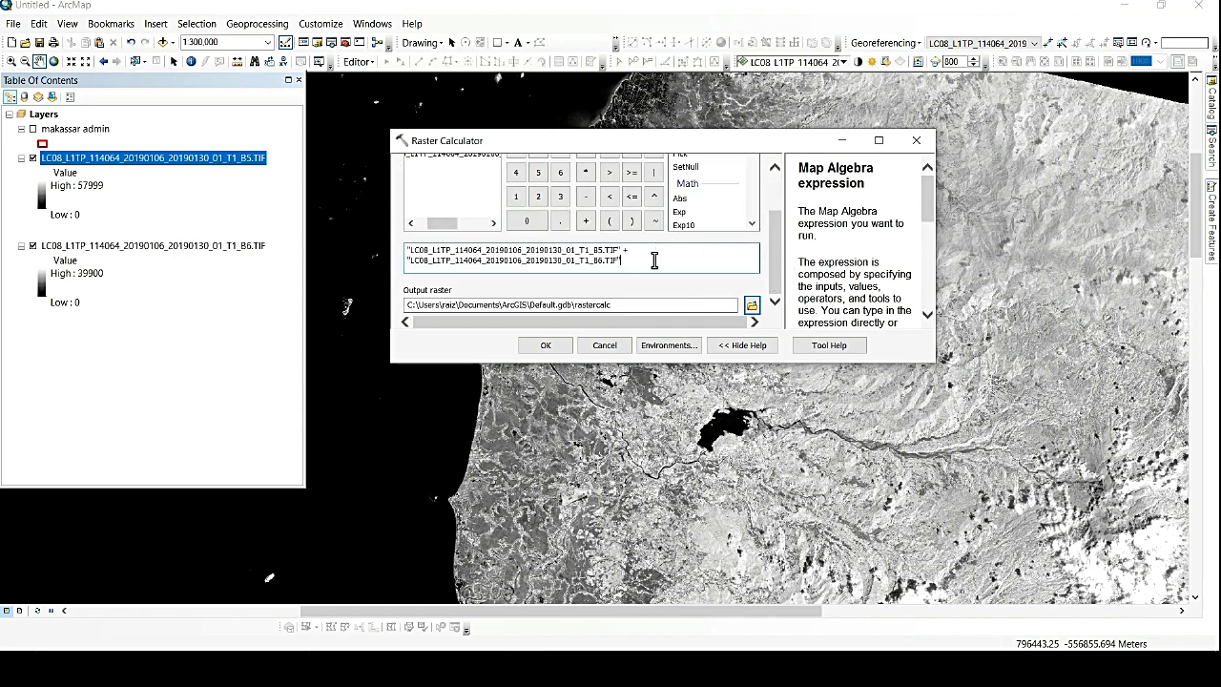
- Set the output raster to NDBI inside New File Geodatabase.gdb in the NDVI folder and run the calculation
{"action": "left_click", "coordinate": [751, 305]}
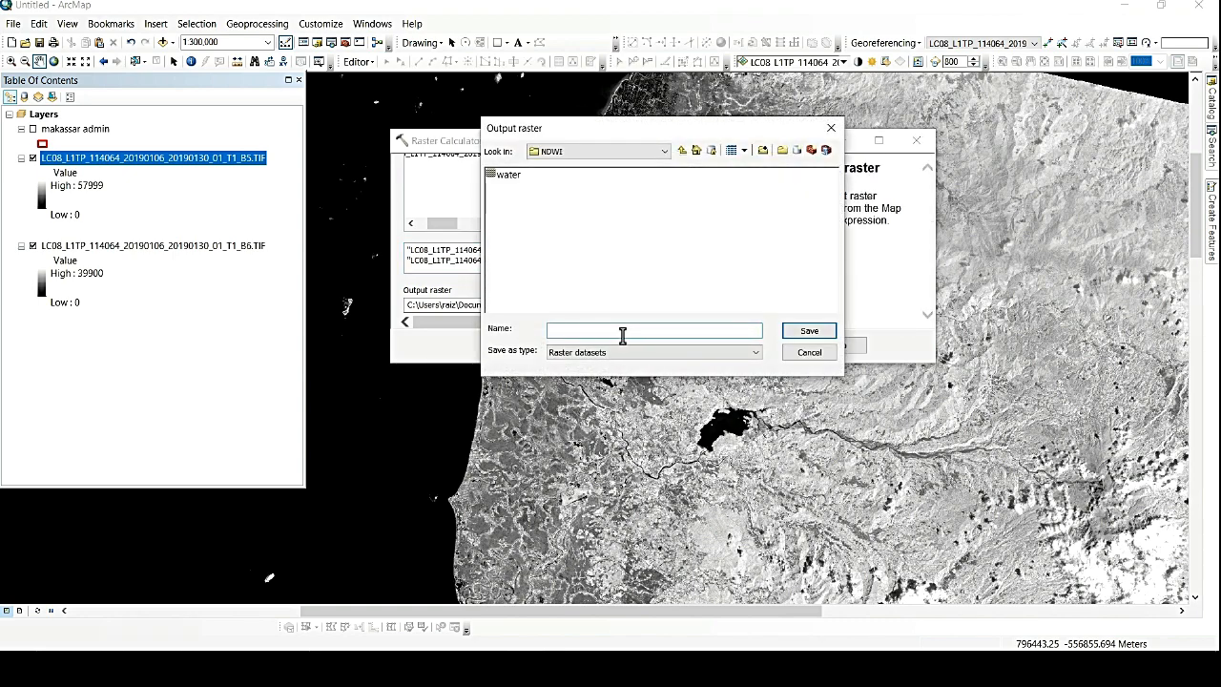
{"action": "left_click", "coordinate": [681, 151]}
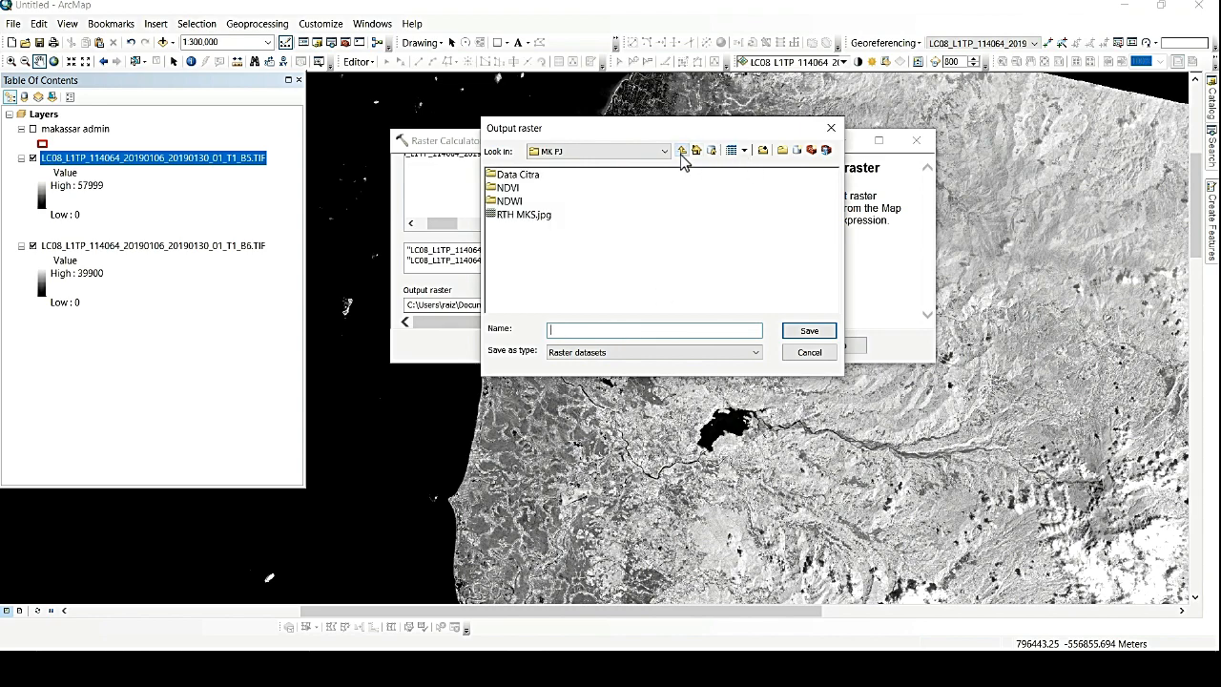
{"action": "double_click", "coordinate": [512, 191]}
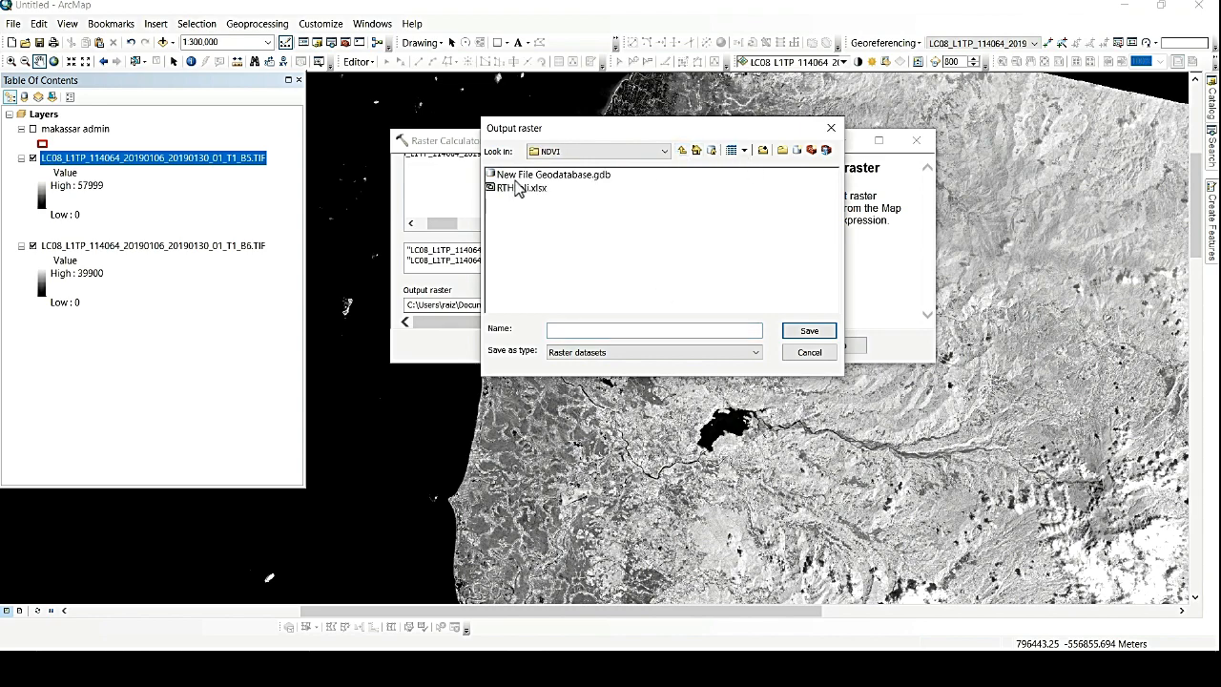
{"action": "left_click", "coordinate": [516, 176]}
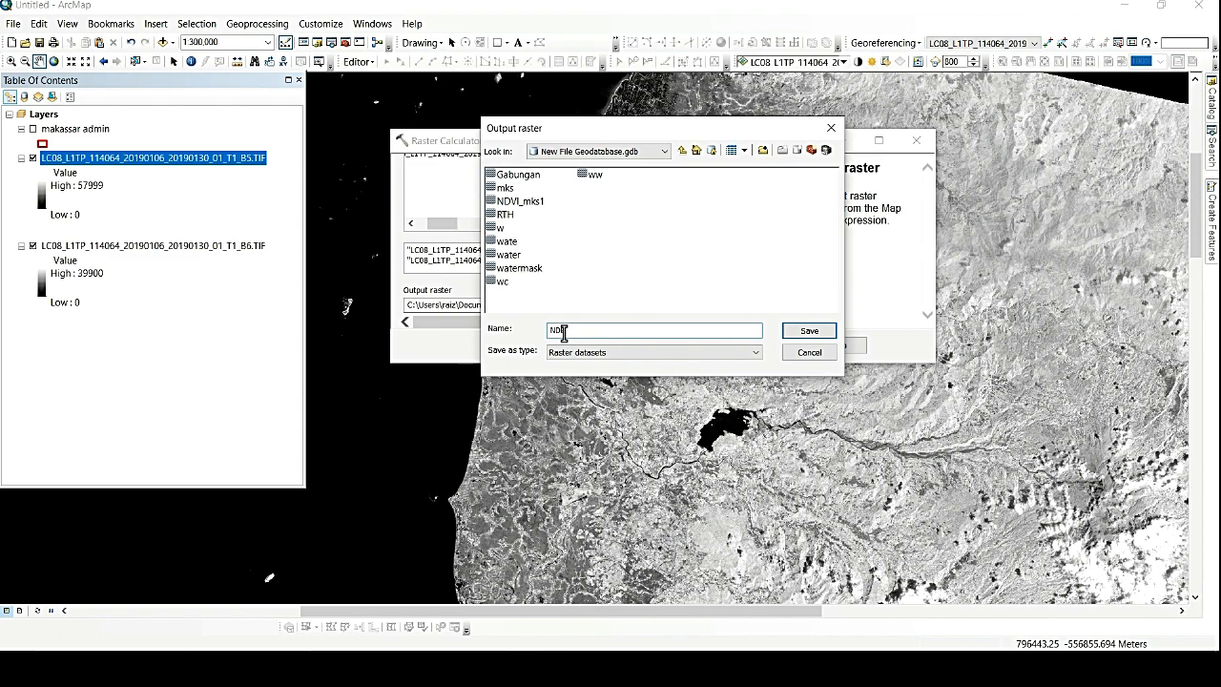
{"action": "type", "text": "BI"}
{"action": "left_click", "coordinate": [809, 330]}
{"action": "left_click", "coordinate": [546, 345]}
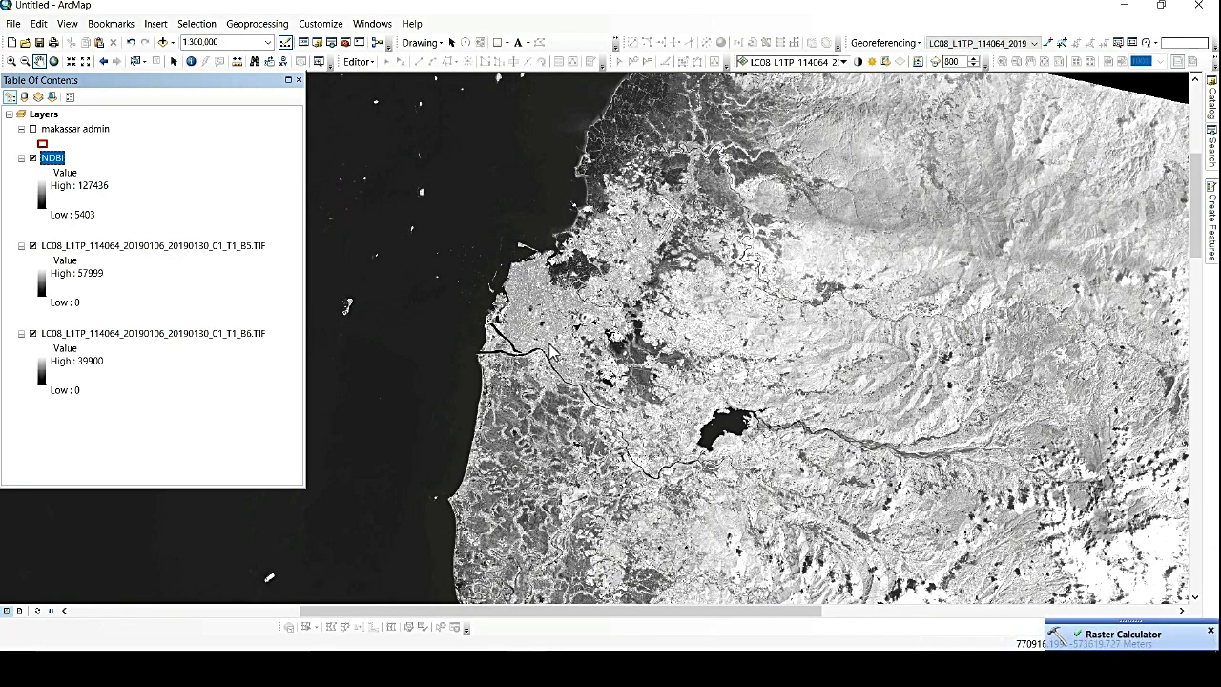
- Hide the Landsat B5 and B6 raster layers on the map
{"action": "left_click", "coordinate": [58, 248]}
{"action": "left_click", "coordinate": [33, 245]}
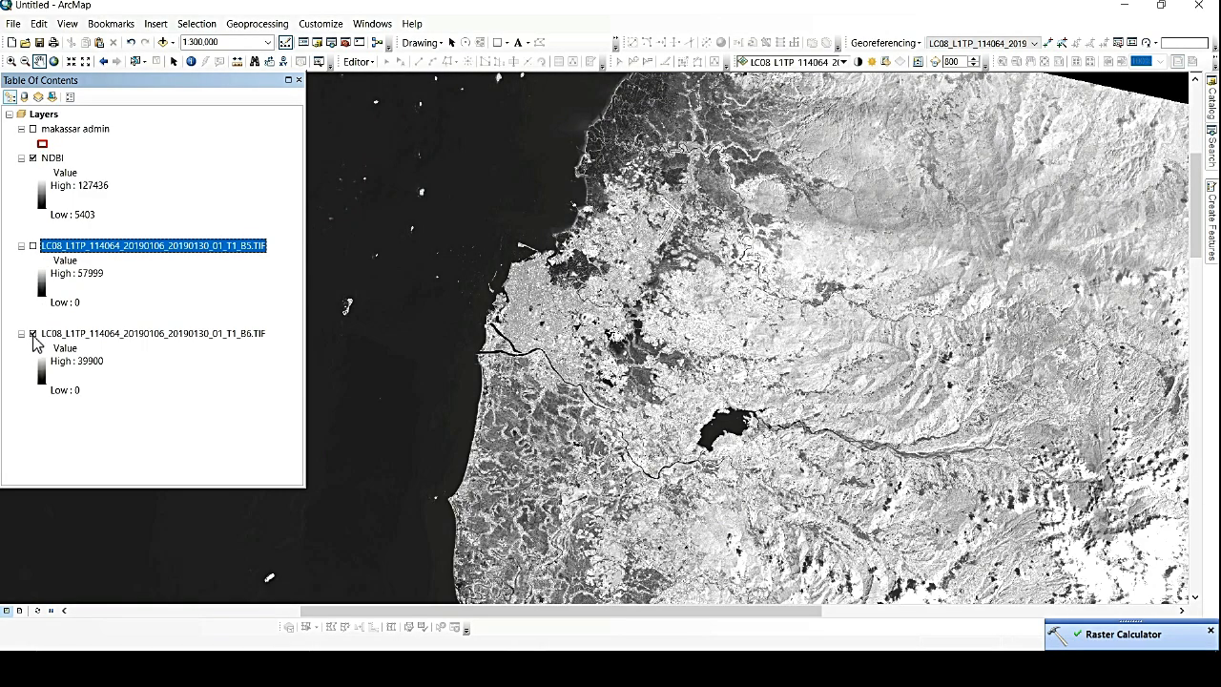
{"action": "left_click", "coordinate": [33, 334]}
- Apply a green-yellow-brown-white stretched color ramp to the NDBI layer
{"action": "left_click", "coordinate": [52, 158]}
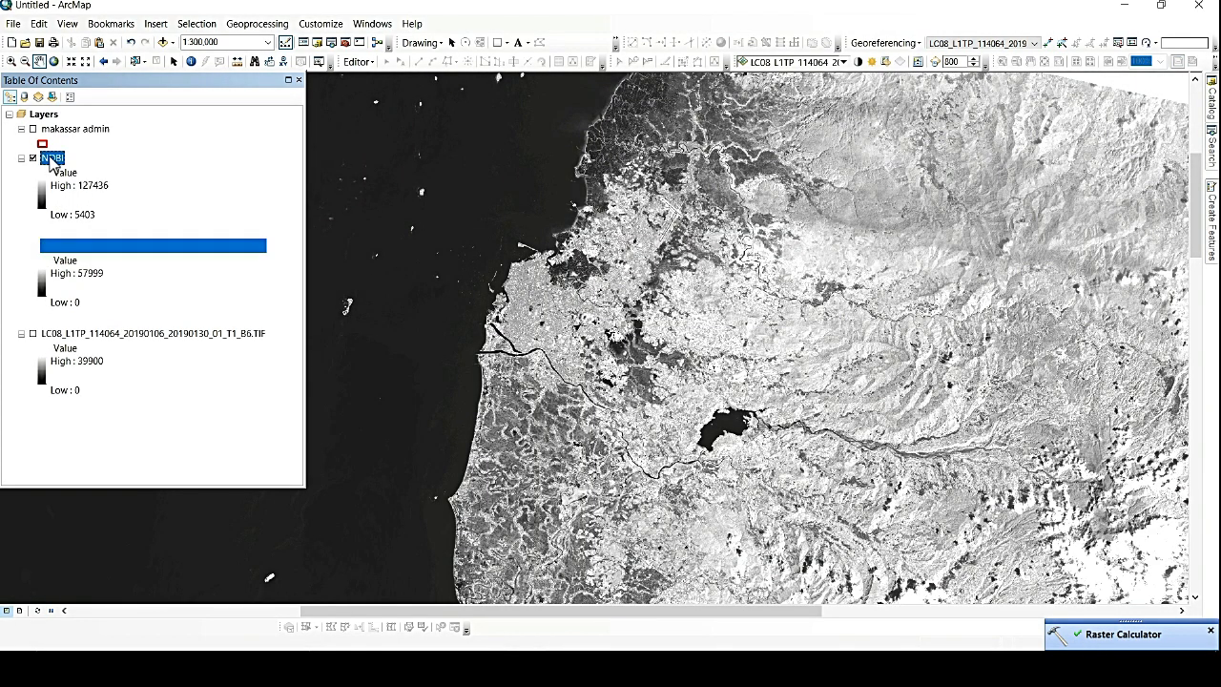
{"action": "right_click", "coordinate": [51, 161]}
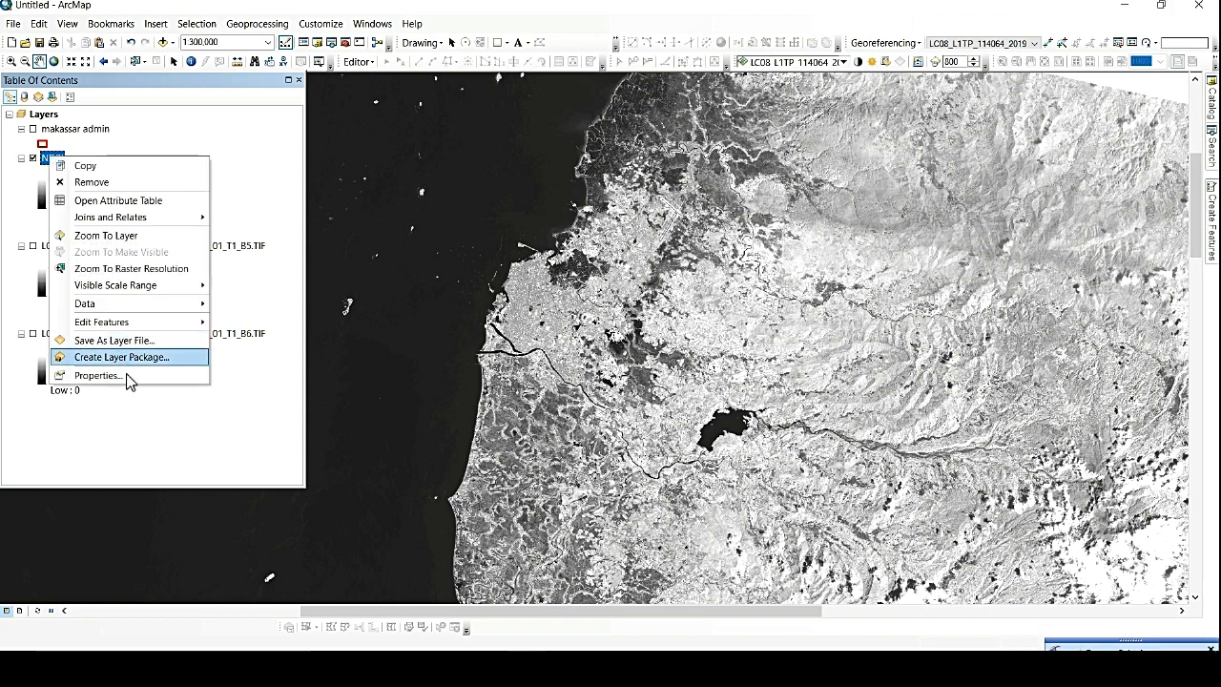
{"action": "left_click", "coordinate": [85, 373]}
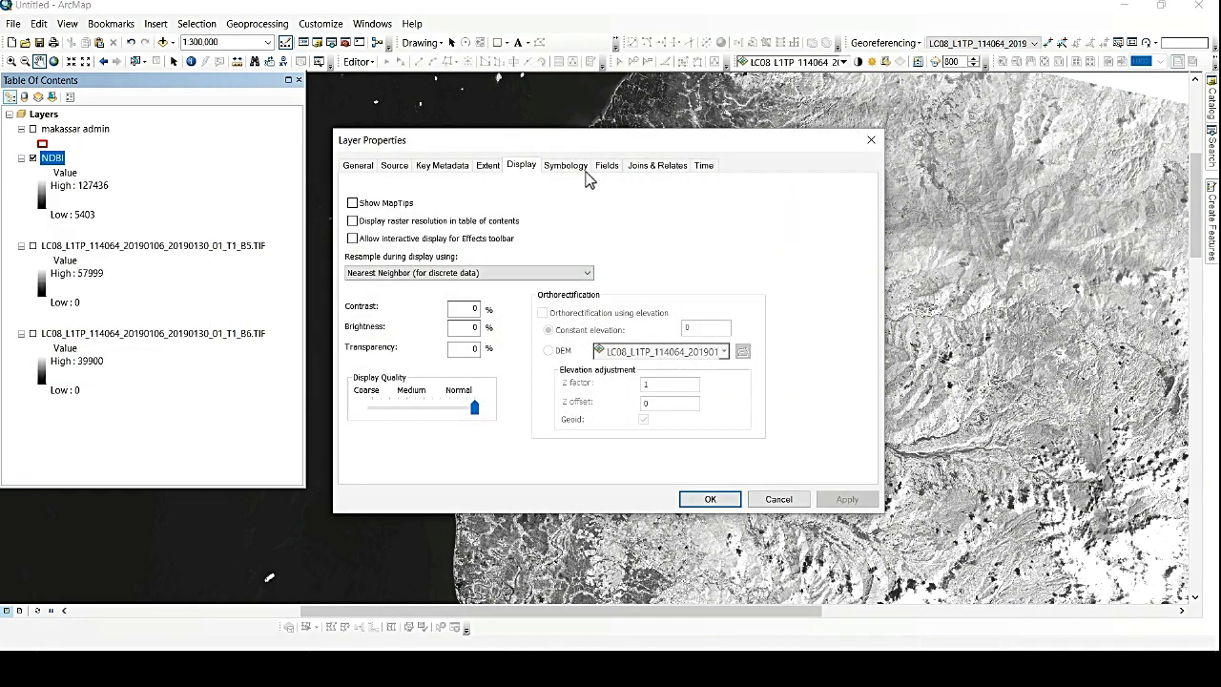
{"action": "left_click", "coordinate": [562, 171]}
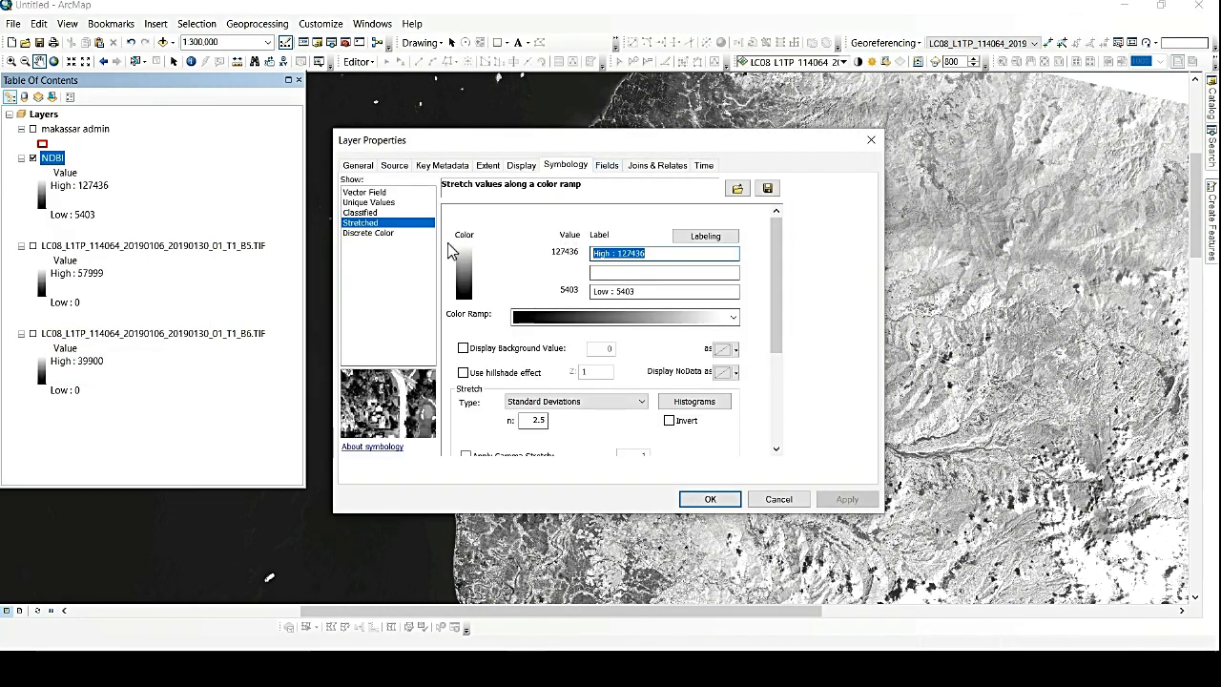
{"action": "left_click", "coordinate": [733, 318]}
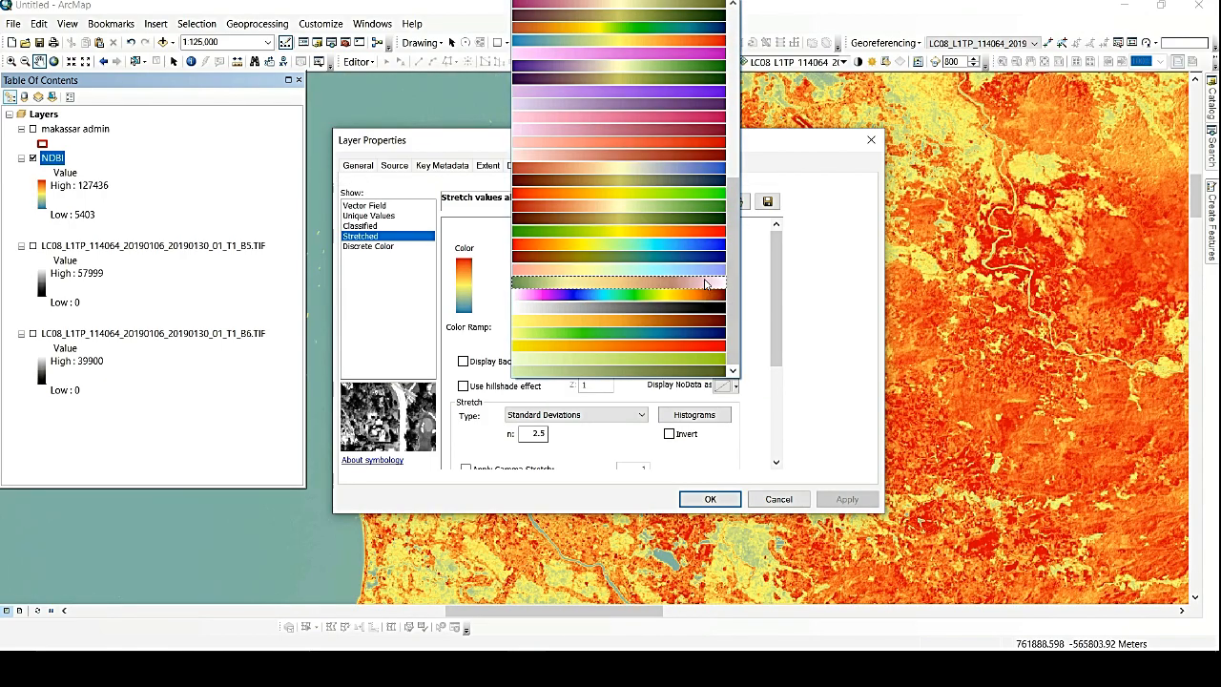
{"action": "left_click", "coordinate": [668, 238]}
{"action": "left_click", "coordinate": [710, 498]}
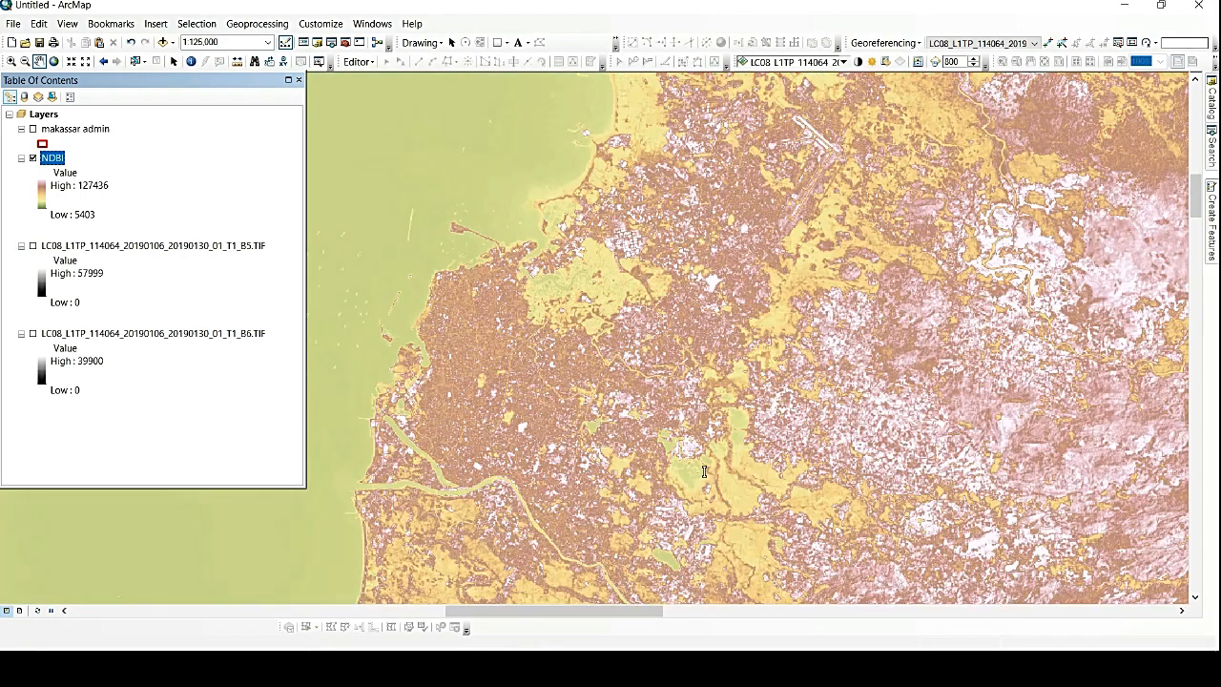
- Examine the NDBI raster across the Makassar coast and city area, comparing it with the high and low ends of its legend
{"action": "left_click_drag", "start_coordinate": [601, 308], "coordinate": [622, 285]}
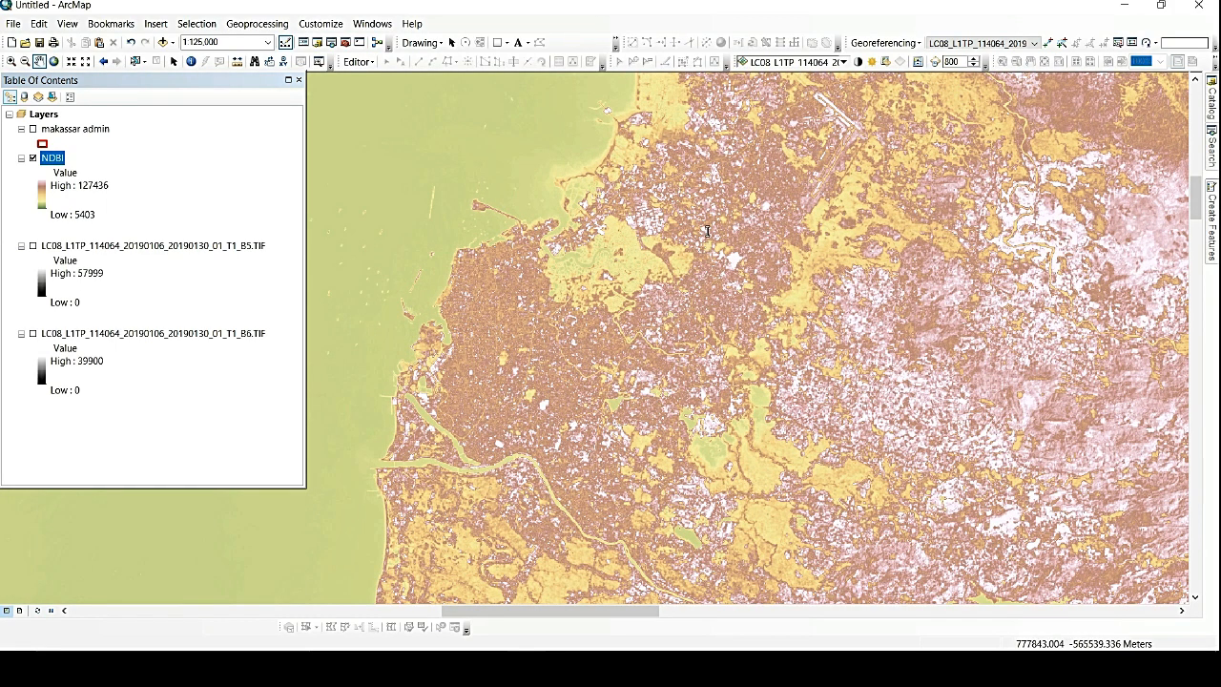
{"action": "scroll", "coordinate": [646, 341], "scroll_direction": "down", "scroll_amount": 1}
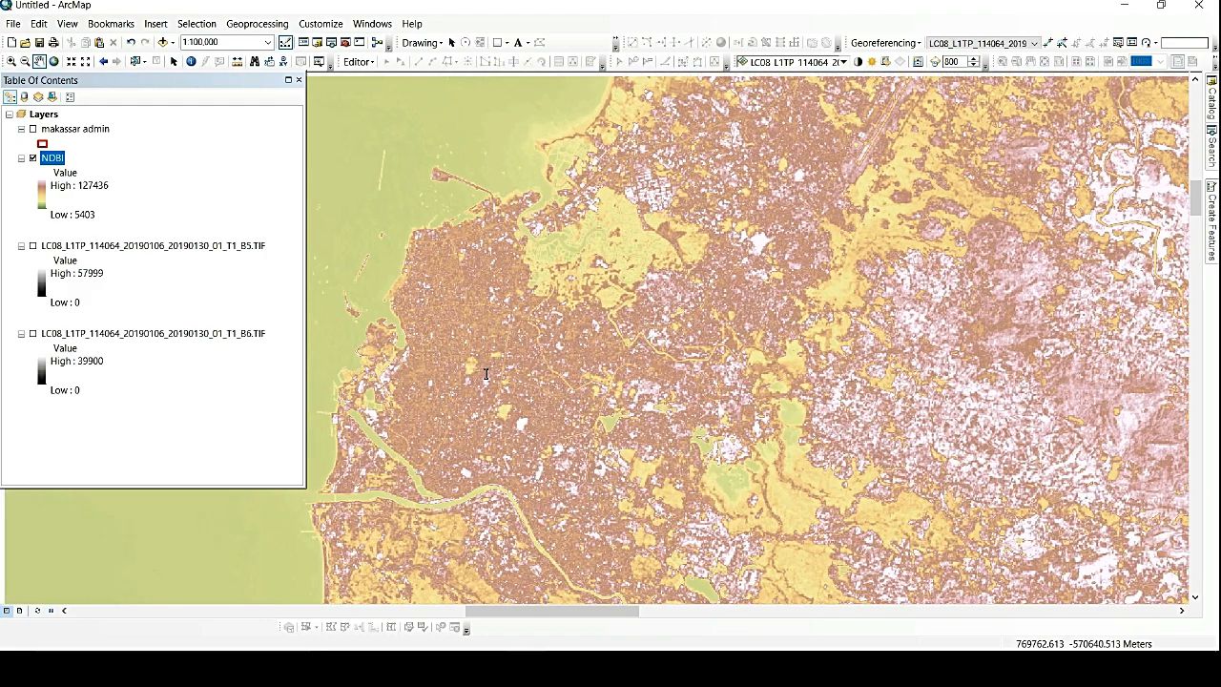
{"action": "left_click_drag", "start_coordinate": [486, 374], "coordinate": [494, 376]}
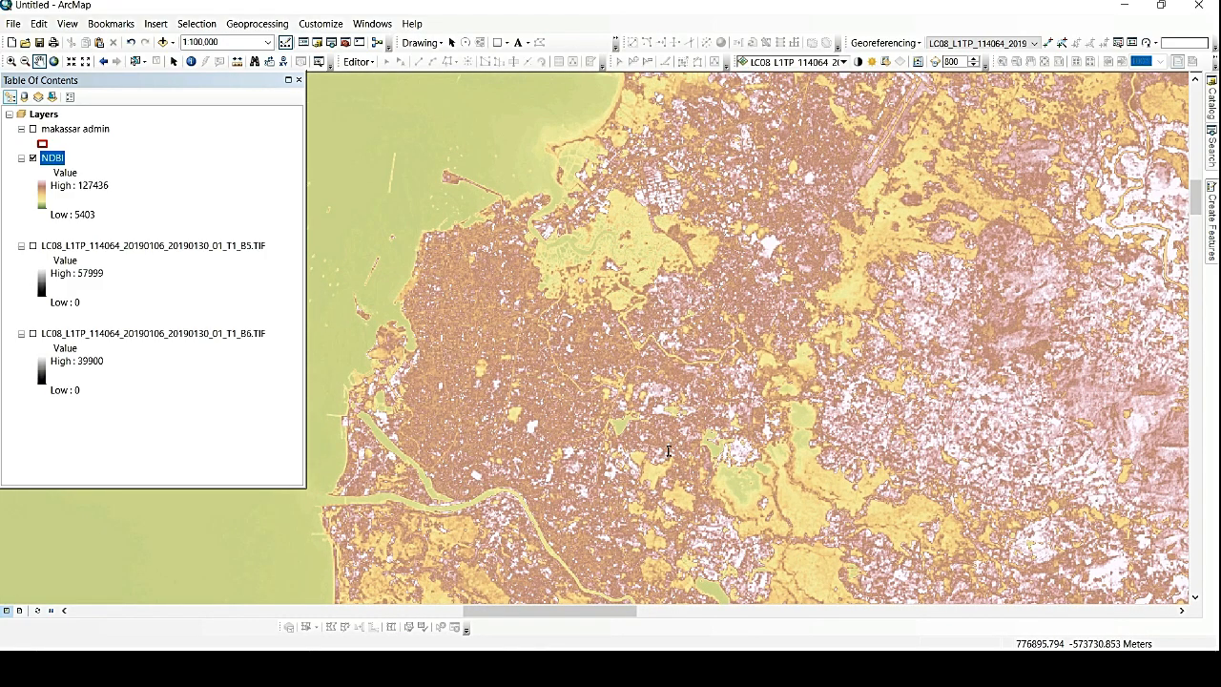
{"action": "left_click_drag", "start_coordinate": [663, 140], "coordinate": [638, 212]}
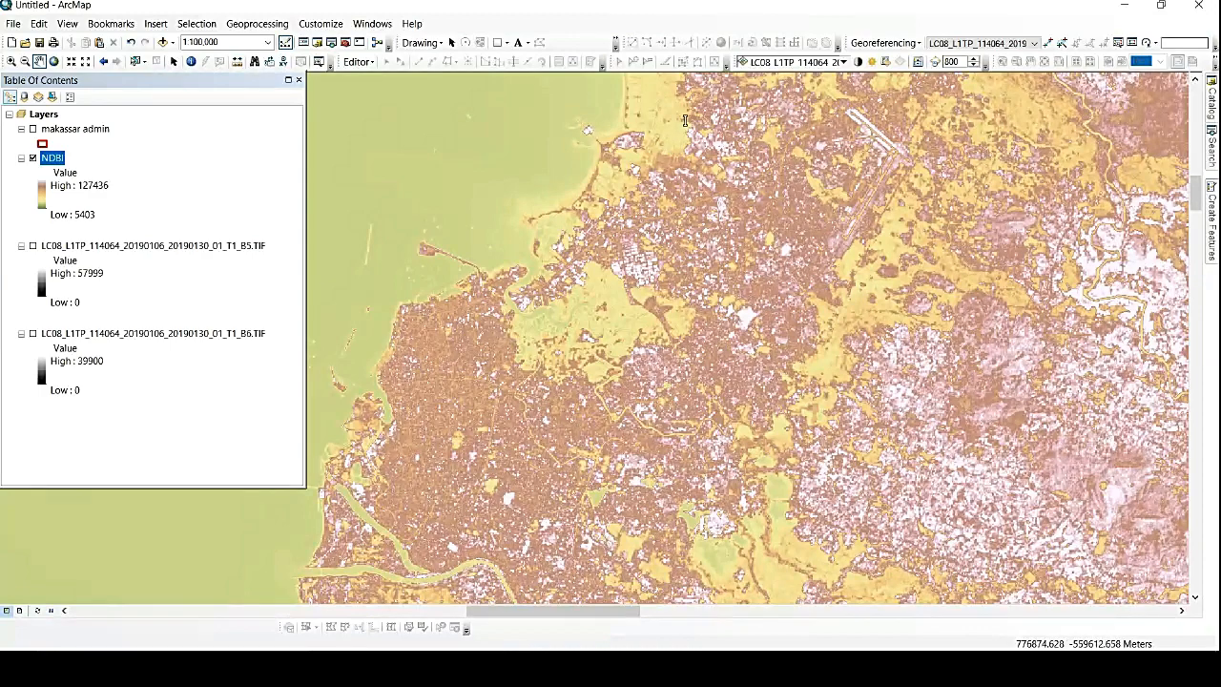
{"action": "left_click_drag", "start_coordinate": [687, 130], "coordinate": [697, 188]}
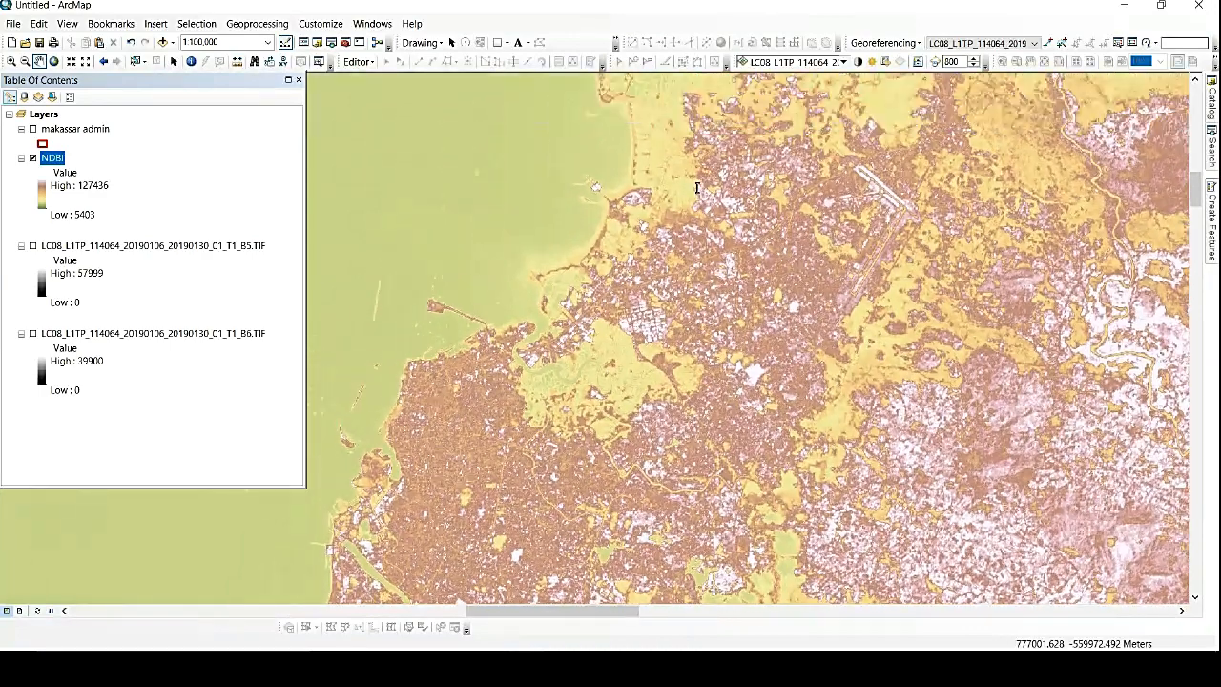
{"action": "left_click", "coordinate": [80, 190]}
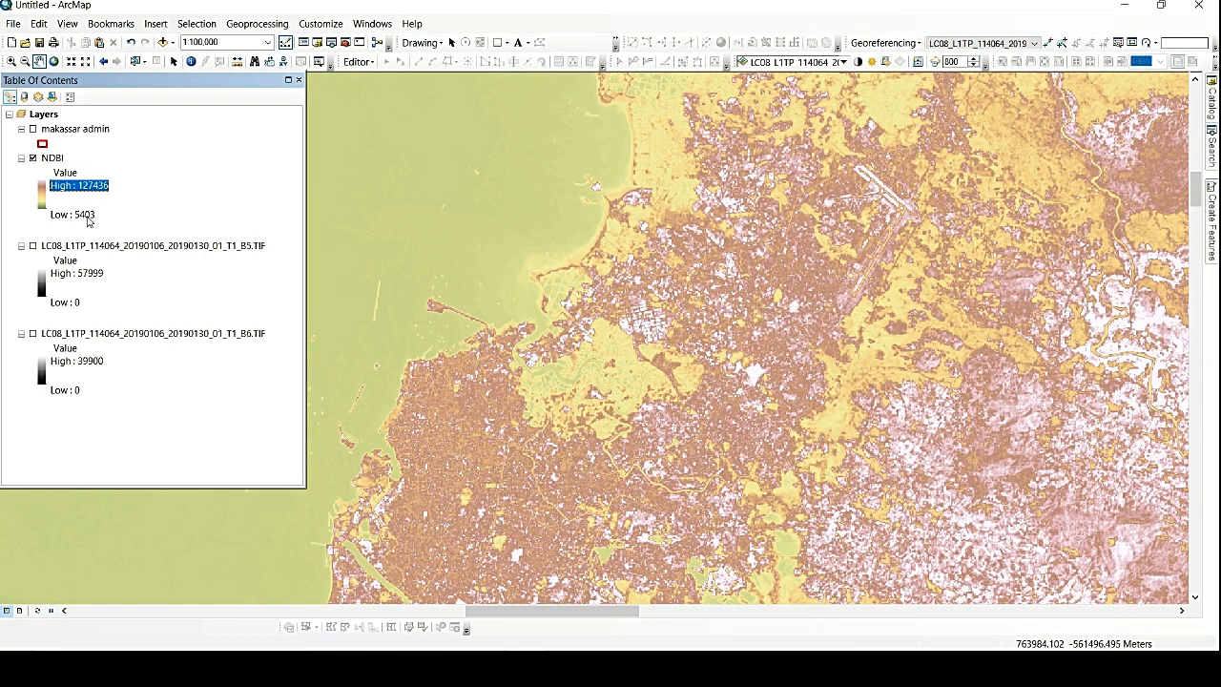
{"action": "left_click", "coordinate": [88, 218]}
{"action": "left_click_drag", "start_coordinate": [557, 327], "coordinate": [593, 246]}
{"action": "left_click_drag", "start_coordinate": [494, 441], "coordinate": [501, 386]}
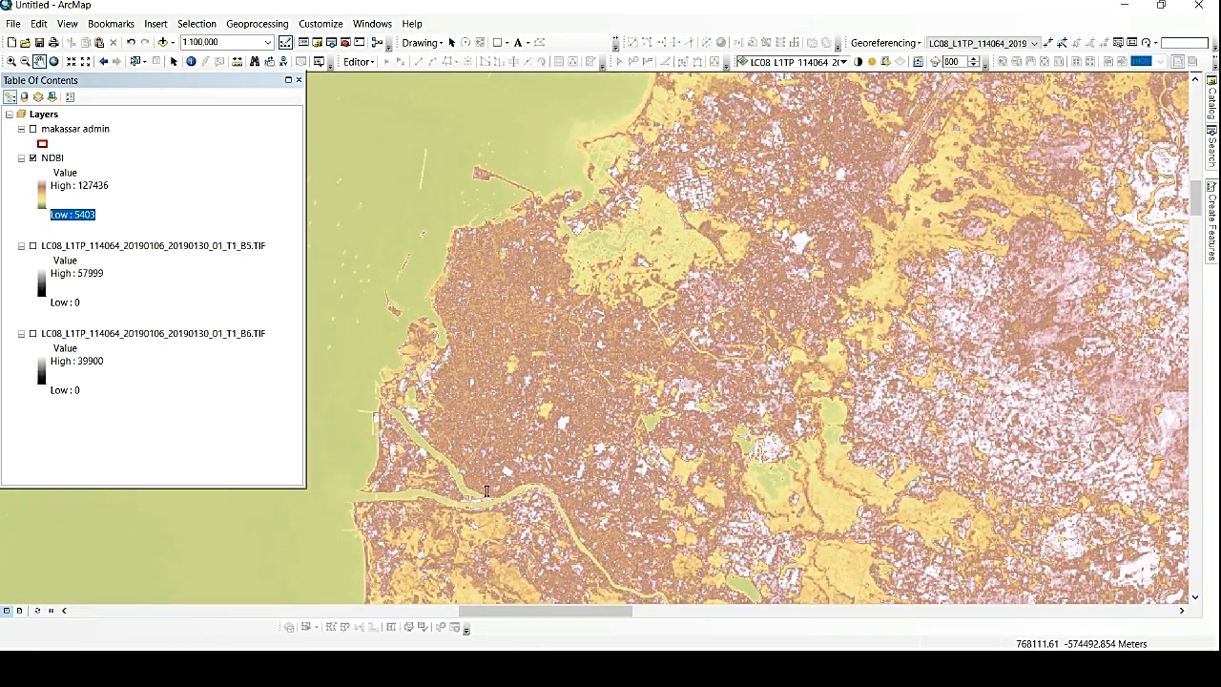
{"action": "left_click_drag", "start_coordinate": [608, 269], "coordinate": [589, 296]}
{"action": "left_click_drag", "start_coordinate": [653, 337], "coordinate": [656, 270]}
{"action": "left_click_drag", "start_coordinate": [619, 349], "coordinate": [599, 387]}
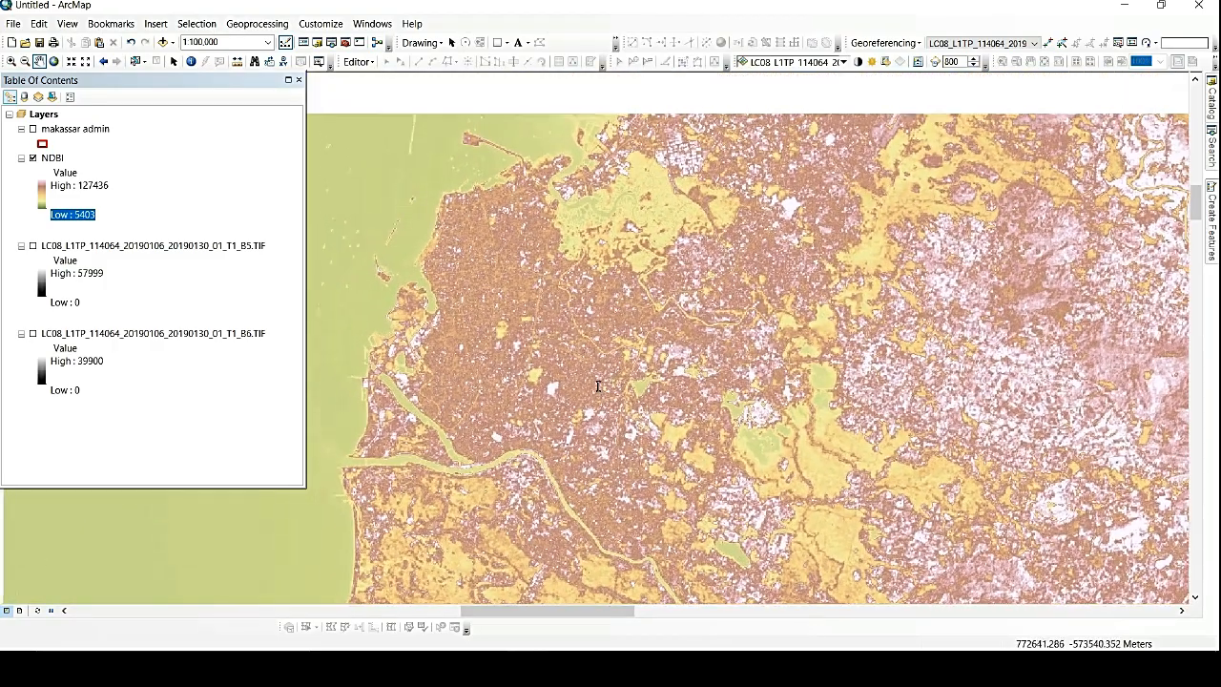
{"action": "left_click_drag", "start_coordinate": [623, 294], "coordinate": [628, 347]}
{"action": "mouse_move", "coordinate": [704, 209]}
{"action": "left_mouse_down"}
{"action": "mouse_move", "coordinate": [662, 226]}
{"action": "mouse_move", "coordinate": [700, 228]}
{"action": "left_mouse_up"}
{"action": "left_click_drag", "start_coordinate": [657, 237], "coordinate": [659, 214]}
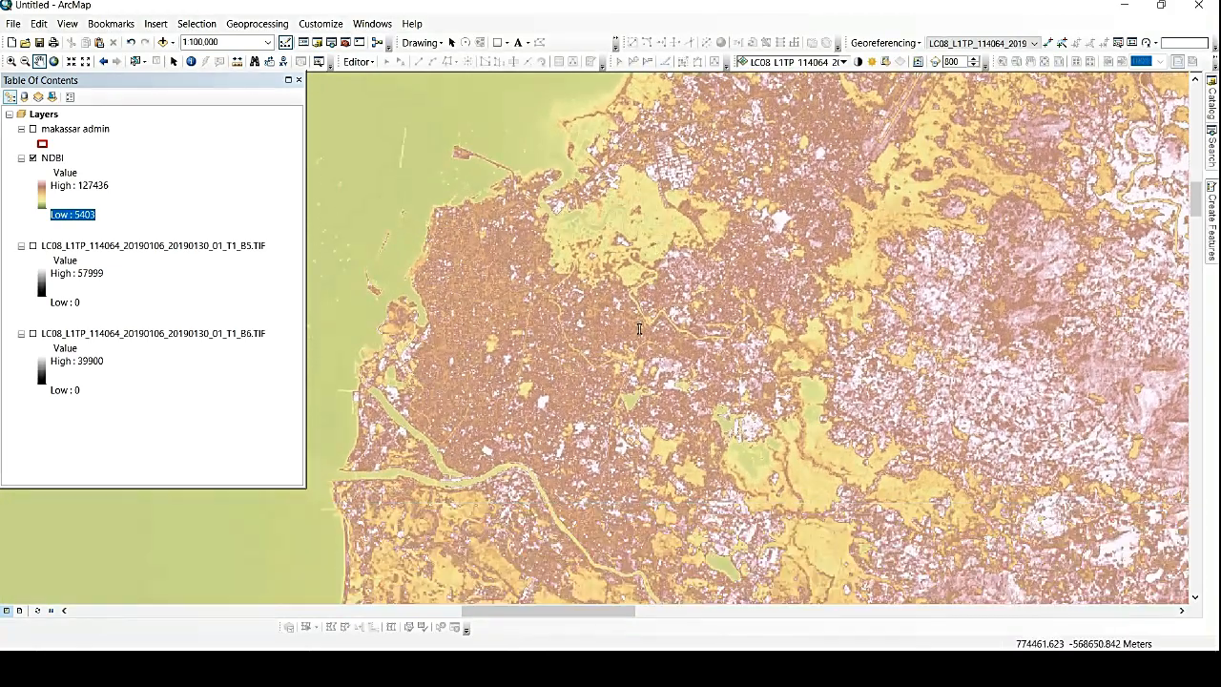
- Show the makassar admin boundary layer and select its Makassar polygon on the map
{"action": "left_click", "coordinate": [34, 129]}
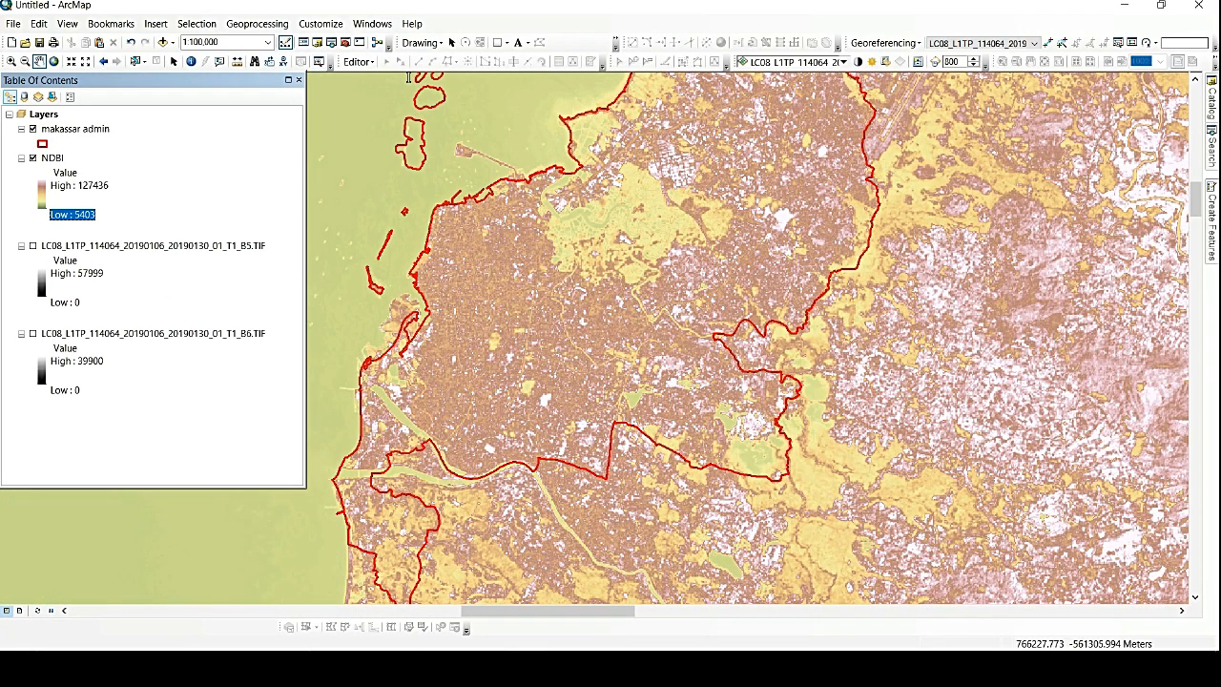
{"action": "left_click", "coordinate": [136, 61]}
{"action": "left_click", "coordinate": [586, 232]}
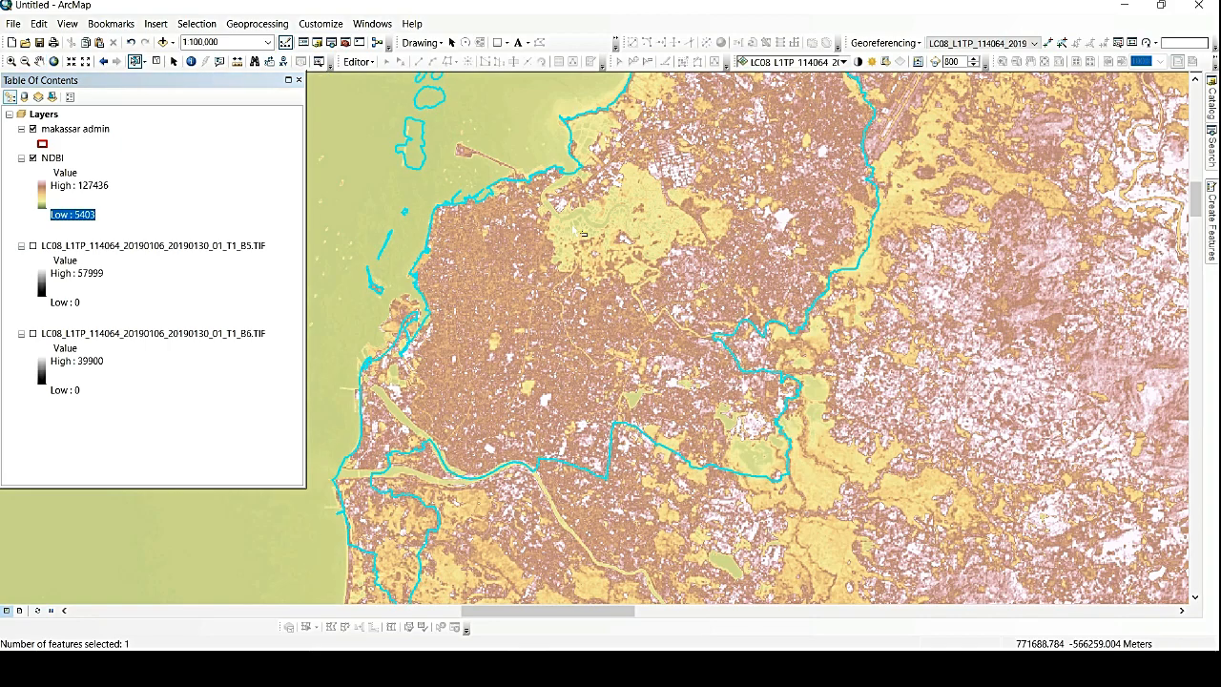
- Search for "extract by mask" and open the Spatial Analyst Extract by Mask tool
{"action": "left_click", "coordinate": [1212, 148]}
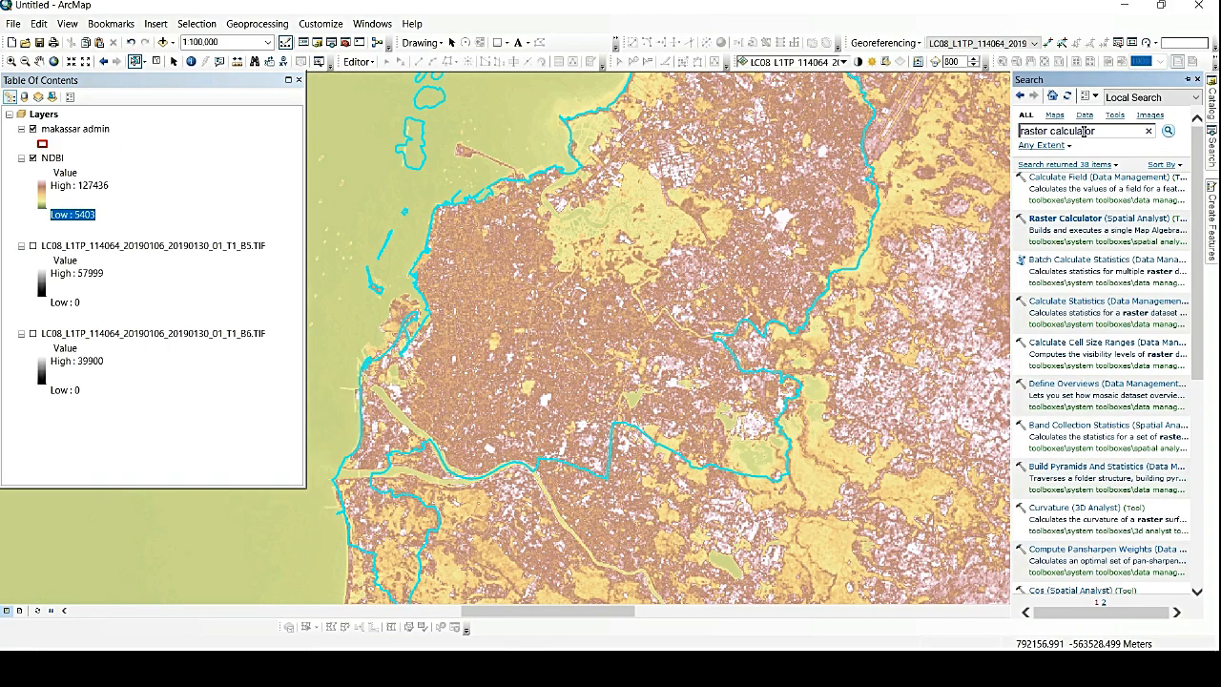
{"action": "type", "text": "extract by mask"}
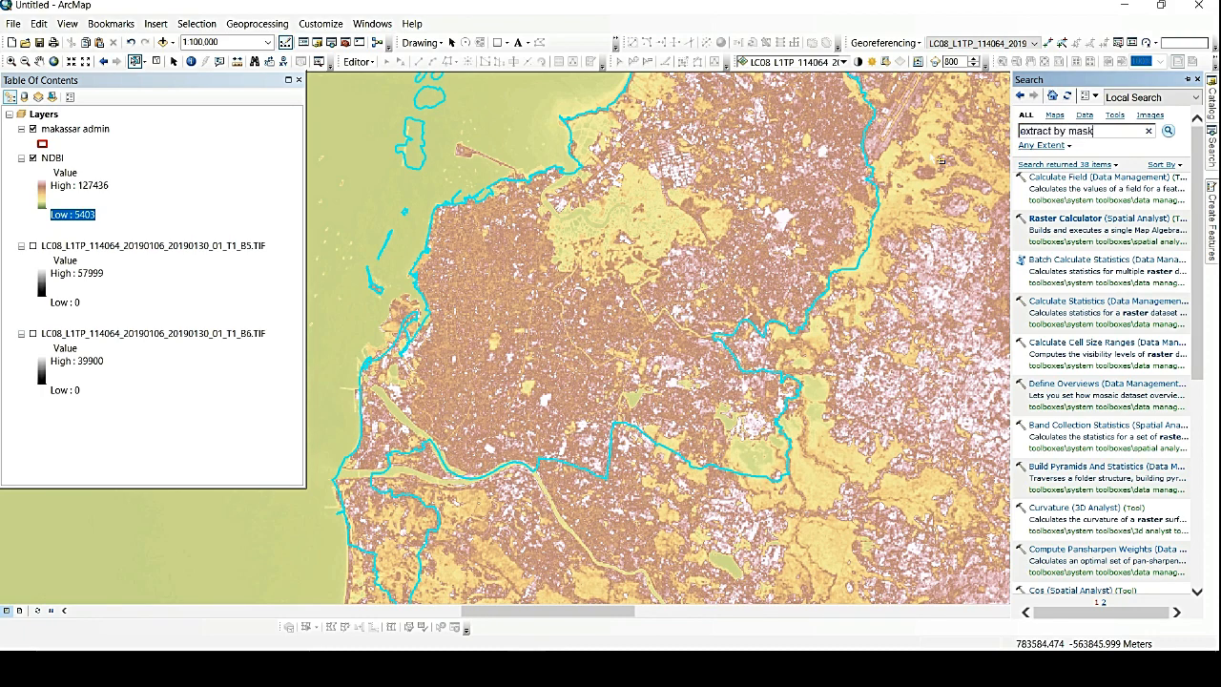
{"action": "key", "text": "Return"}
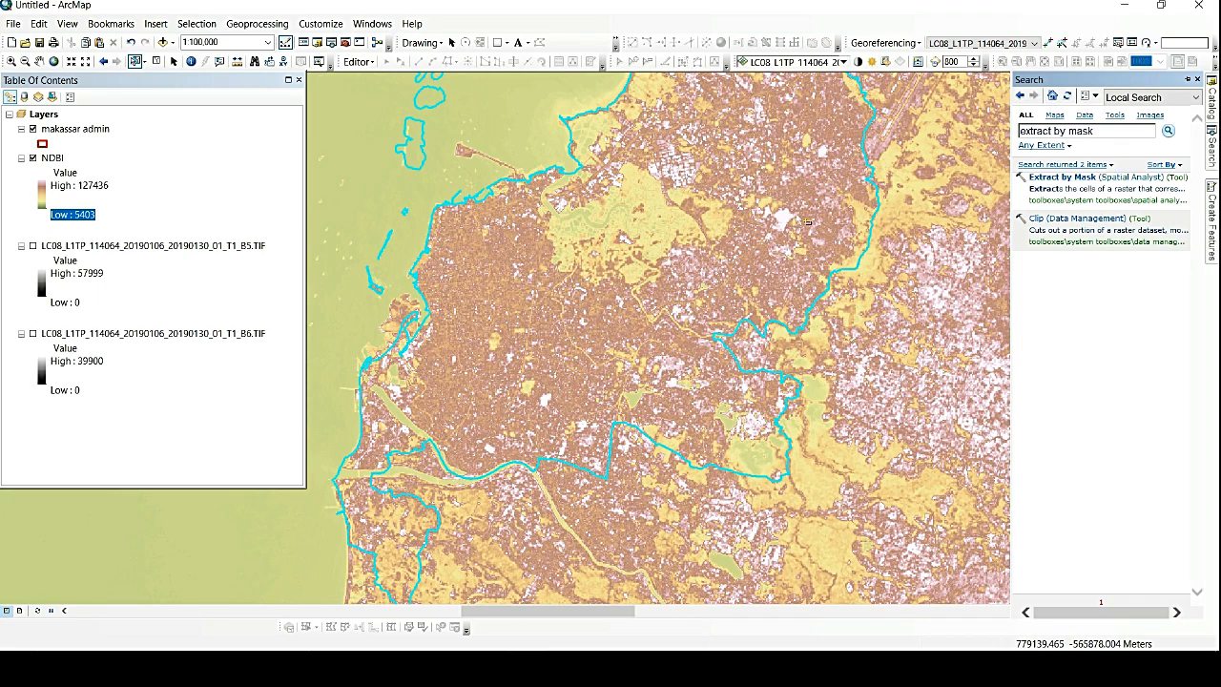
{"action": "left_click", "coordinate": [1052, 178]}
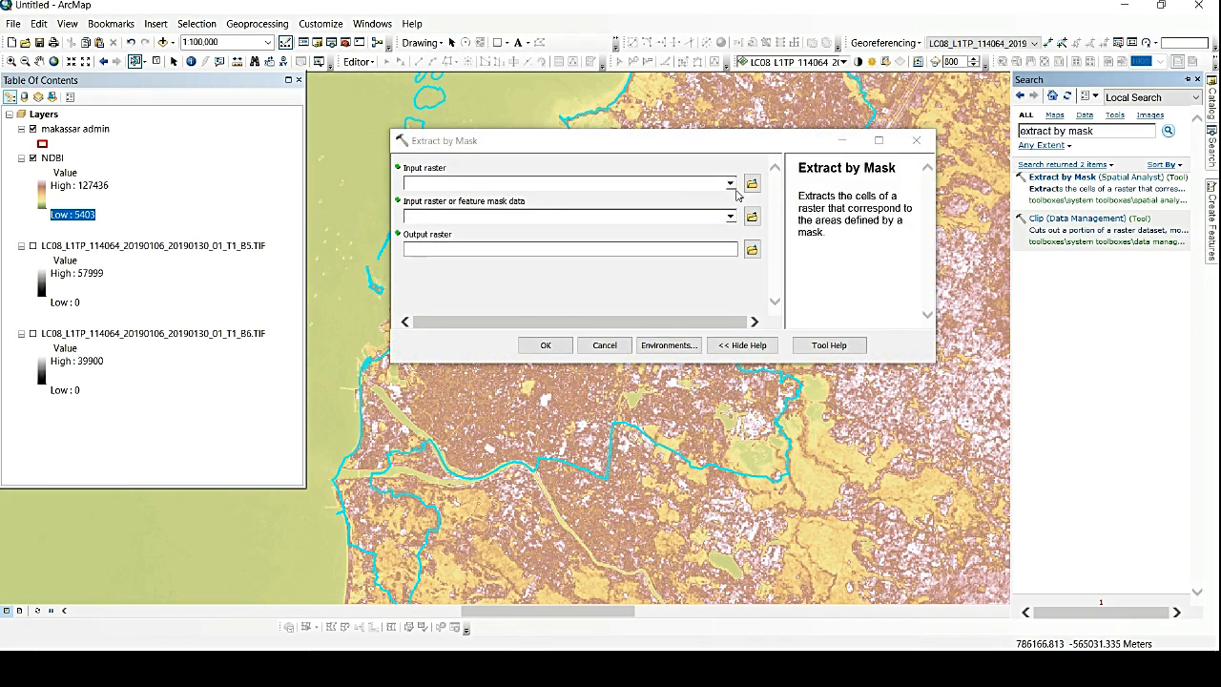
- Extract NDBI with makassar admin as the mask into mksndbi in New File Geodatabase.gdb, and clear the boundary selection
{"action": "left_click", "coordinate": [730, 184]}
{"action": "left_click", "coordinate": [449, 199]}
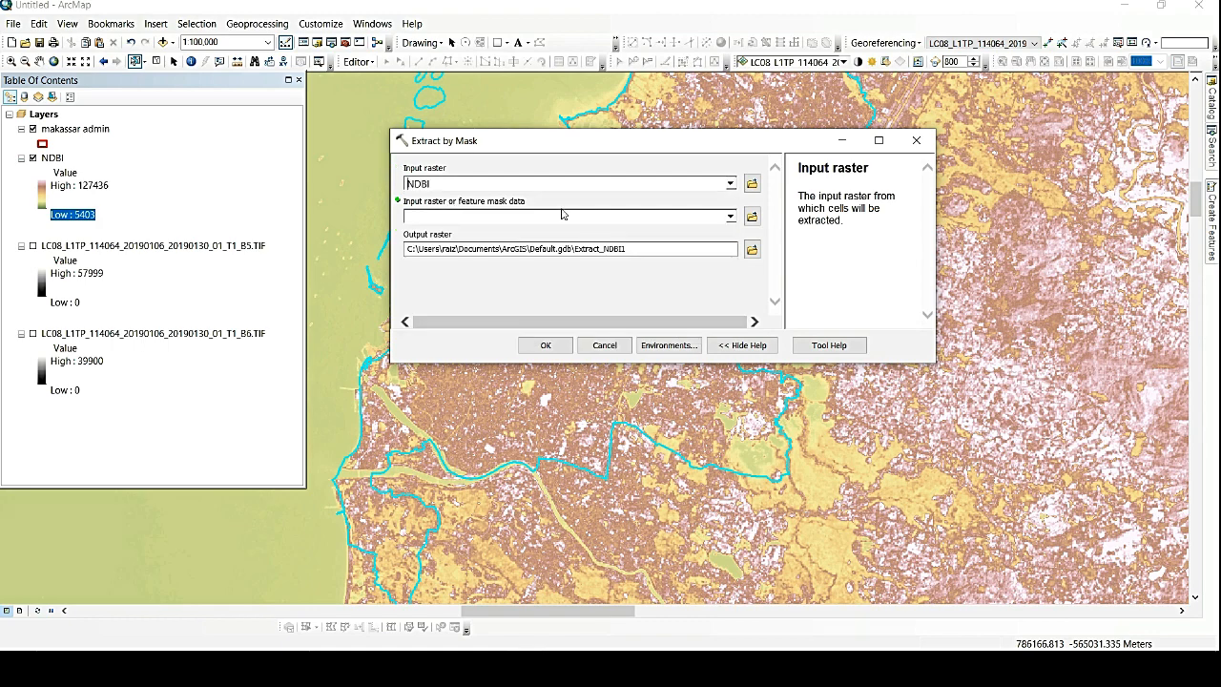
{"action": "left_click", "coordinate": [730, 216]}
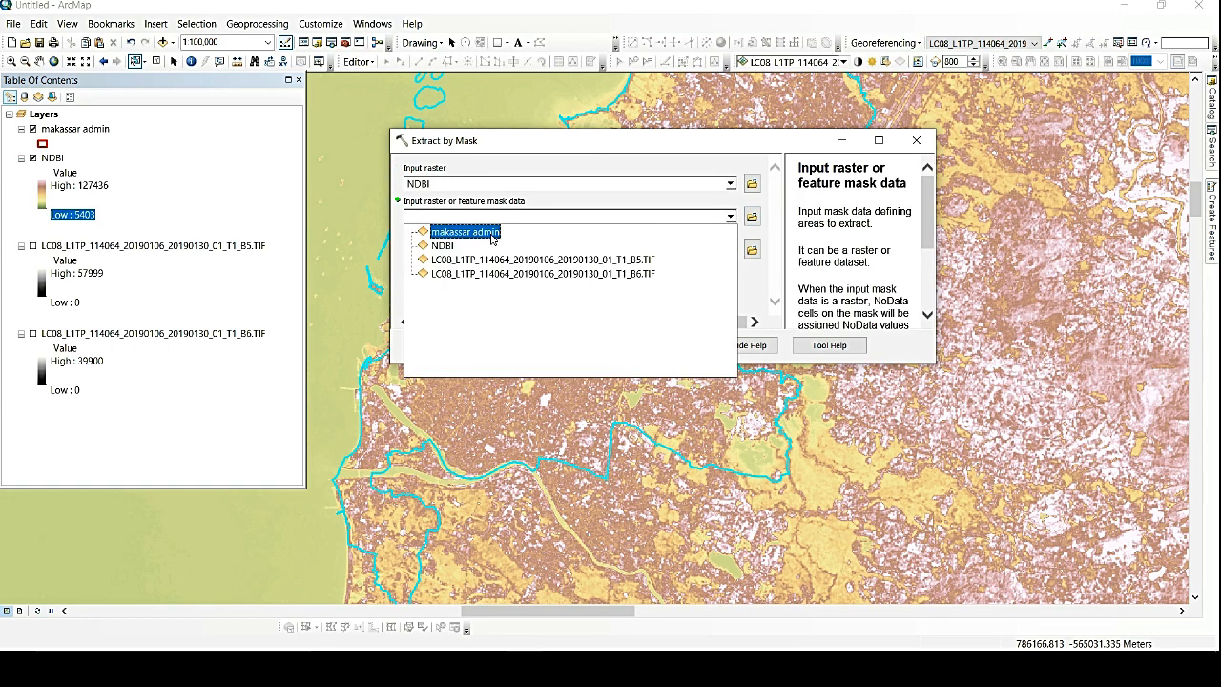
{"action": "left_click", "coordinate": [493, 233]}
{"action": "left_click", "coordinate": [752, 249]}
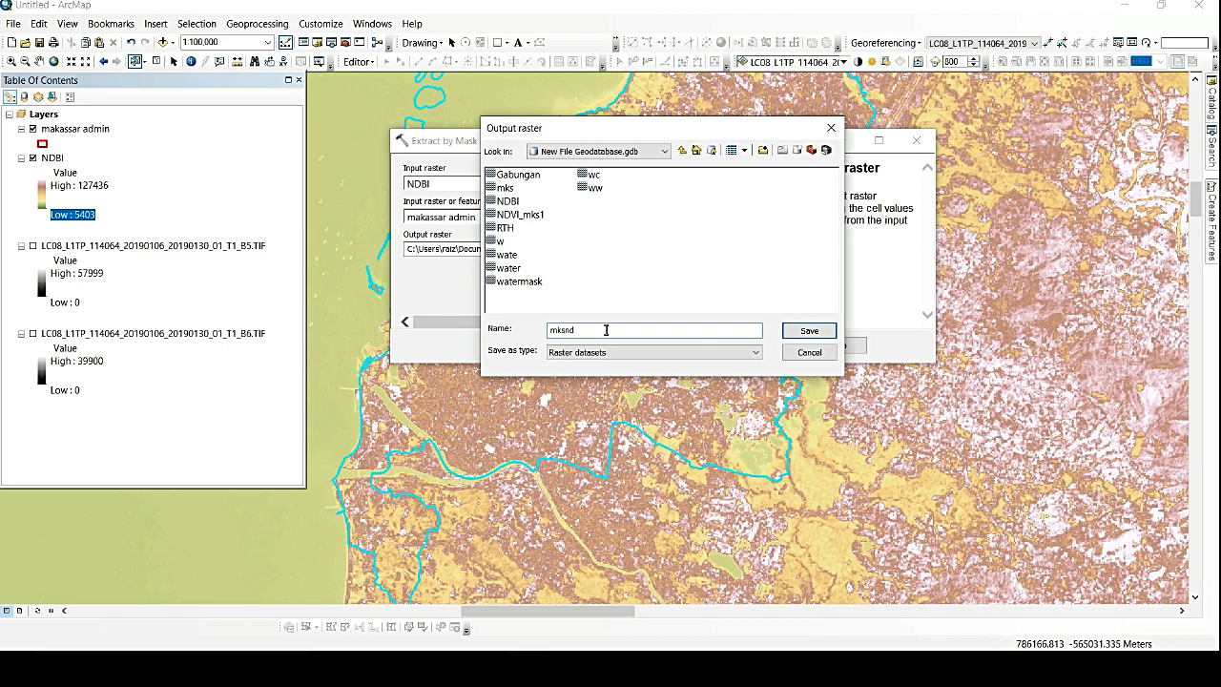
{"action": "left_click", "coordinate": [810, 331]}
{"action": "left_click", "coordinate": [544, 343]}
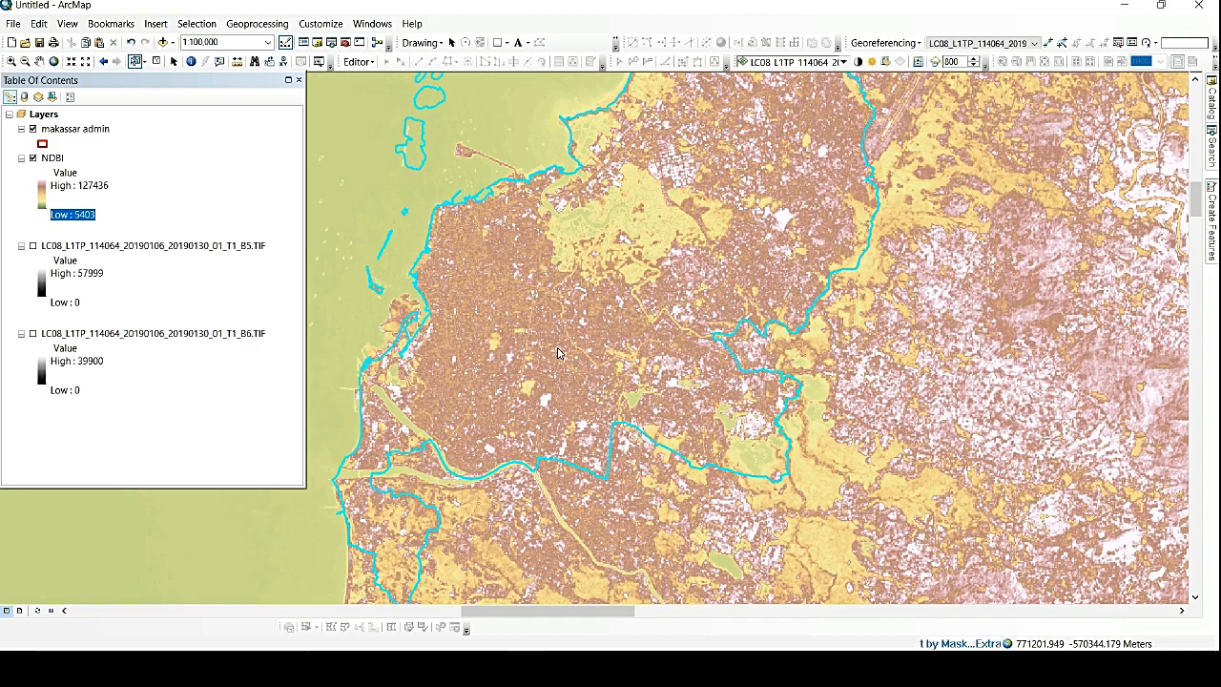
{"action": "scroll", "coordinate": [558, 353], "scroll_direction": "up", "scroll_amount": 1}
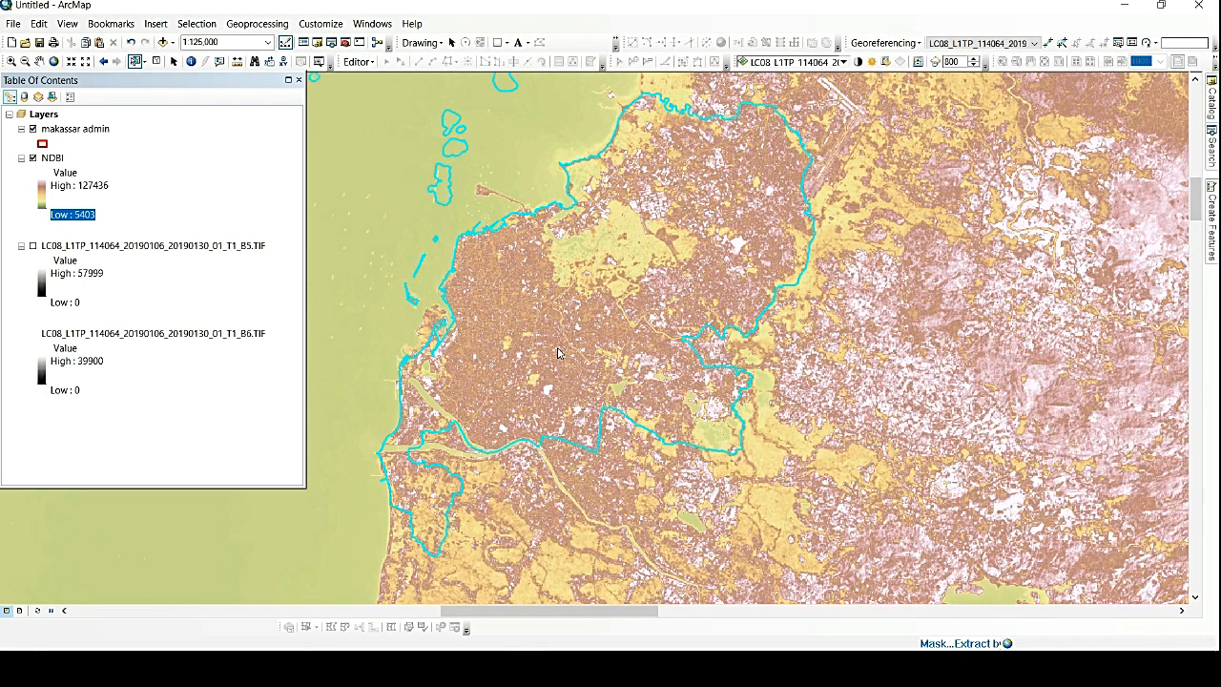
{"action": "left_click", "coordinate": [155, 61]}
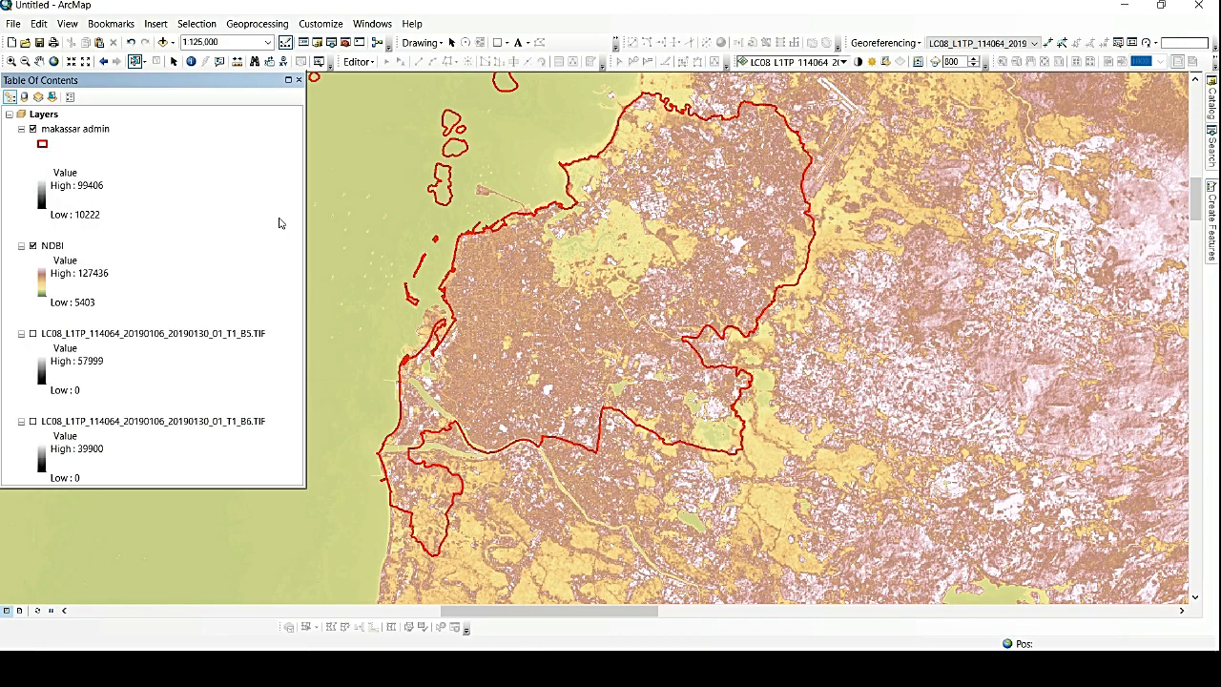
- Remove the Landsat B5 and B6 raster layers from the map
{"action": "right_click", "coordinate": [53, 335]}
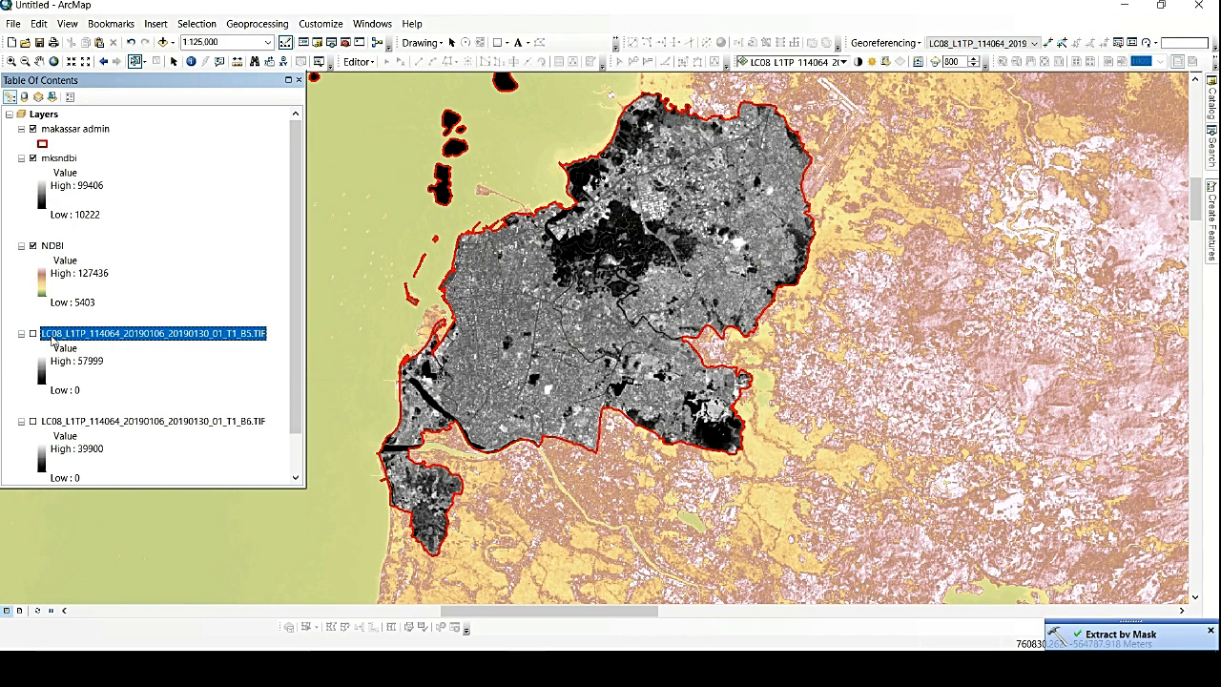
{"action": "left_click", "coordinate": [73, 361]}
{"action": "left_click", "coordinate": [65, 334]}
{"action": "right_click", "coordinate": [65, 334]}
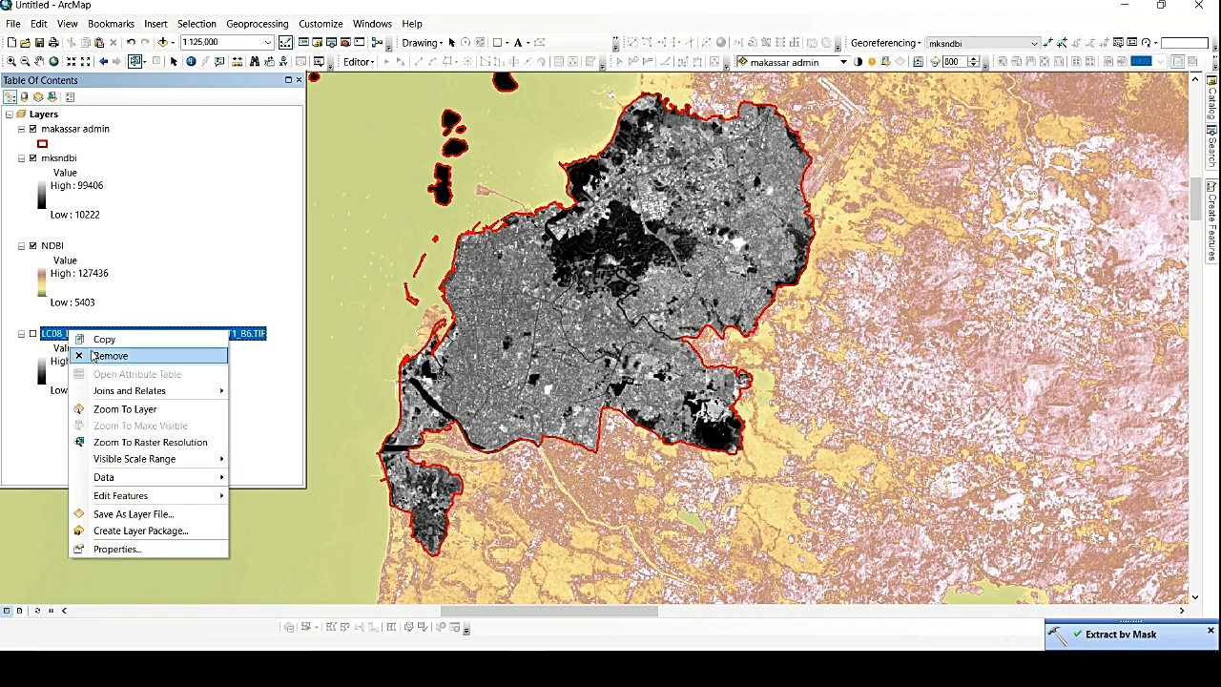
{"action": "left_click", "coordinate": [91, 355]}
- Apply a magenta-yellow-green stretched color ramp to the mksndbi layer
{"action": "left_click", "coordinate": [53, 159]}
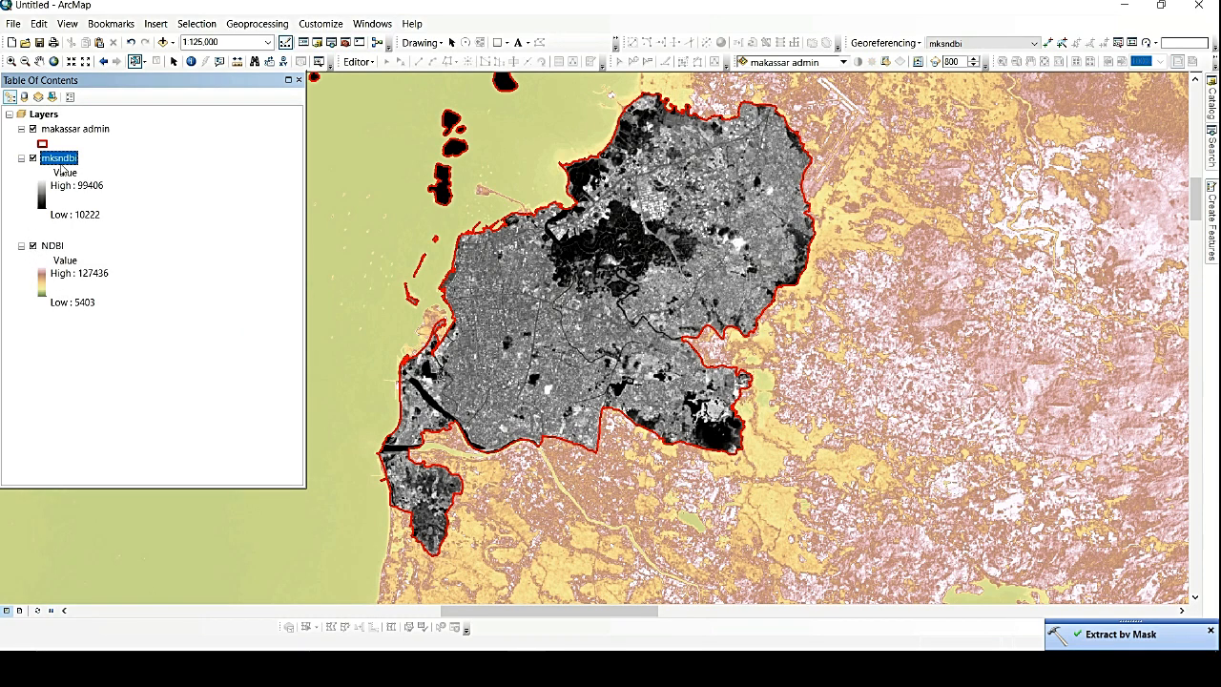
{"action": "right_click", "coordinate": [63, 171]}
{"action": "left_click", "coordinate": [107, 380]}
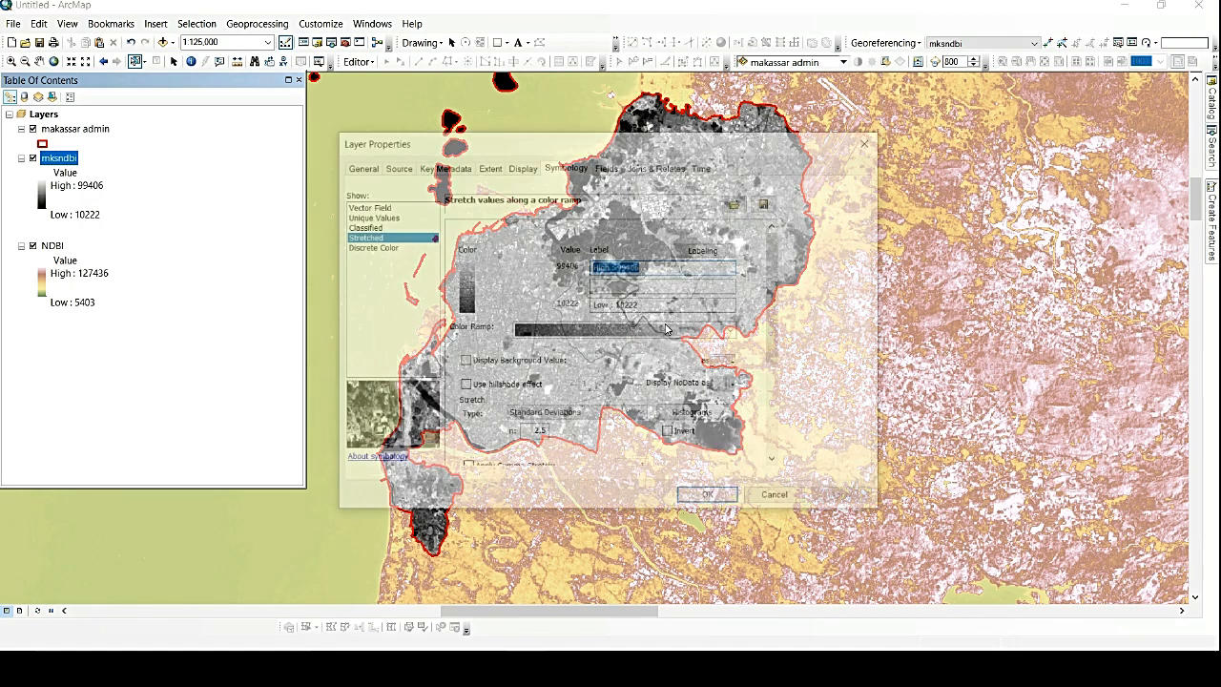
{"action": "left_click", "coordinate": [666, 329]}
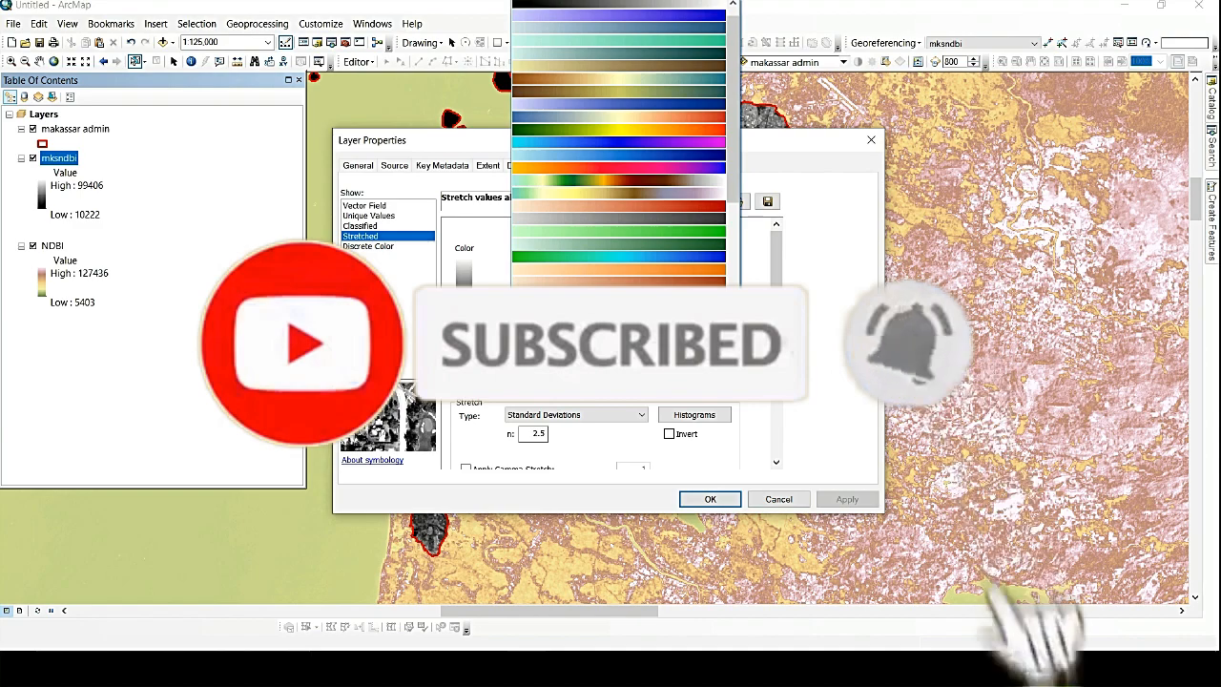
{"action": "left_click", "coordinate": [620, 300]}
{"action": "left_click", "coordinate": [703, 498]}
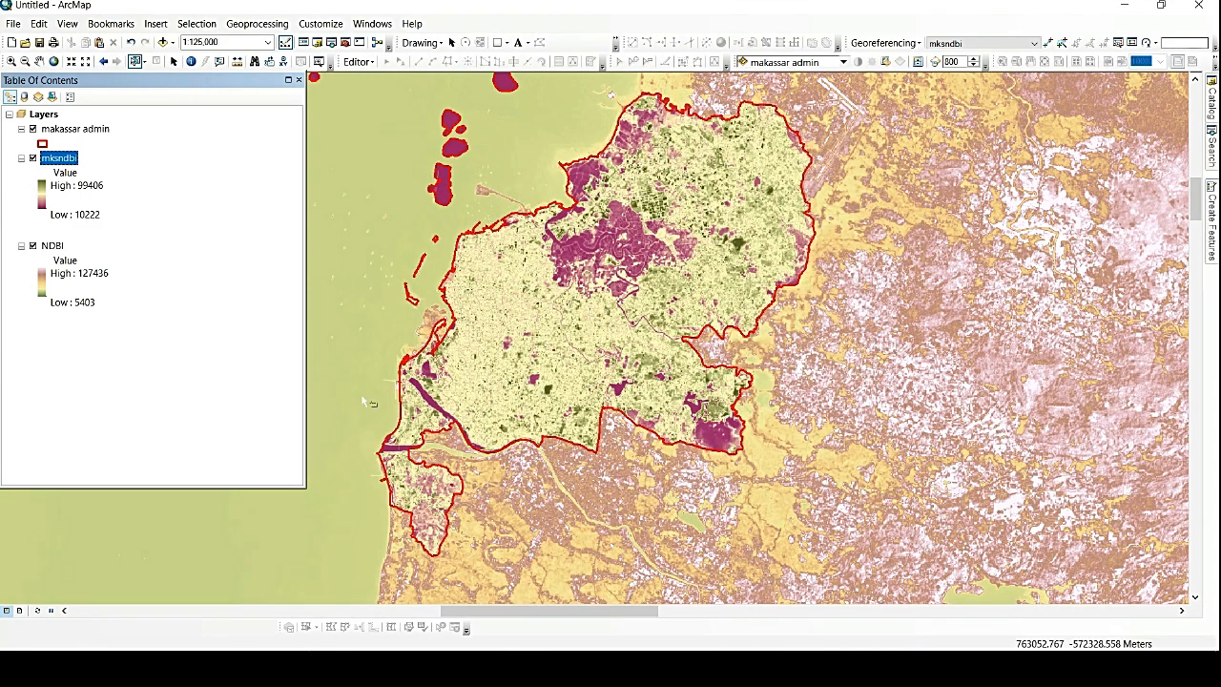
- Hide the NDBI layer and apply a green-yellow-brown stretched color ramp to the mksndbi layer
{"action": "left_click", "coordinate": [33, 246]}
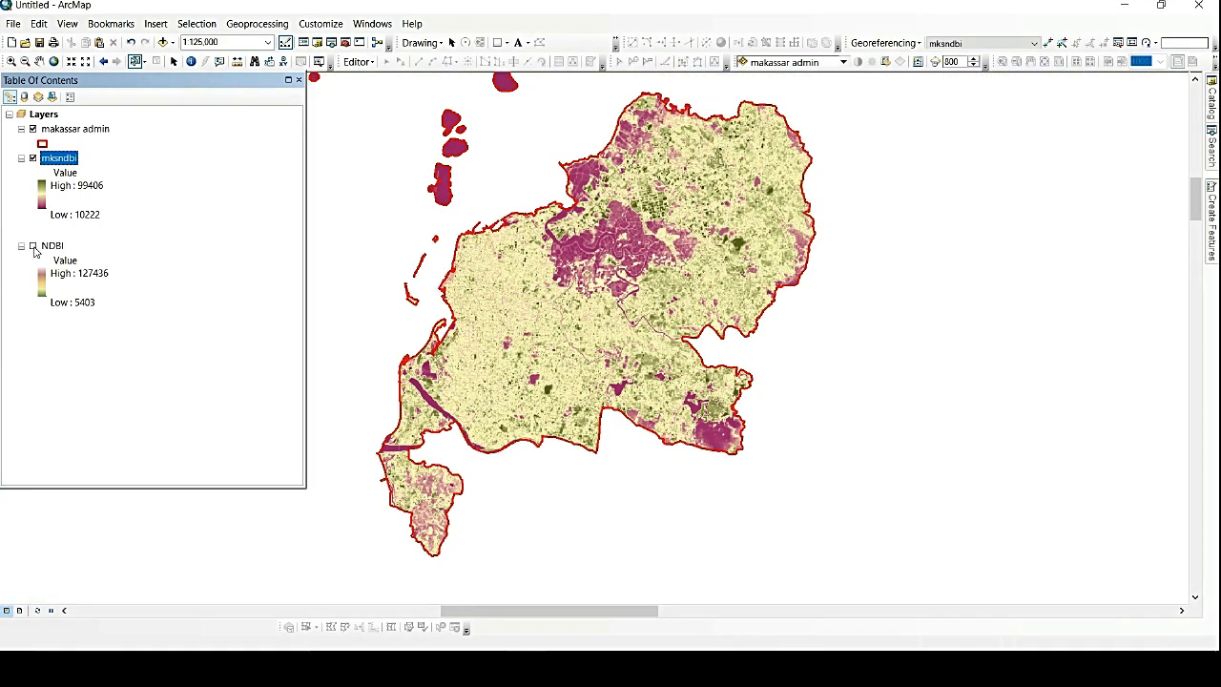
{"action": "right_click", "coordinate": [69, 162]}
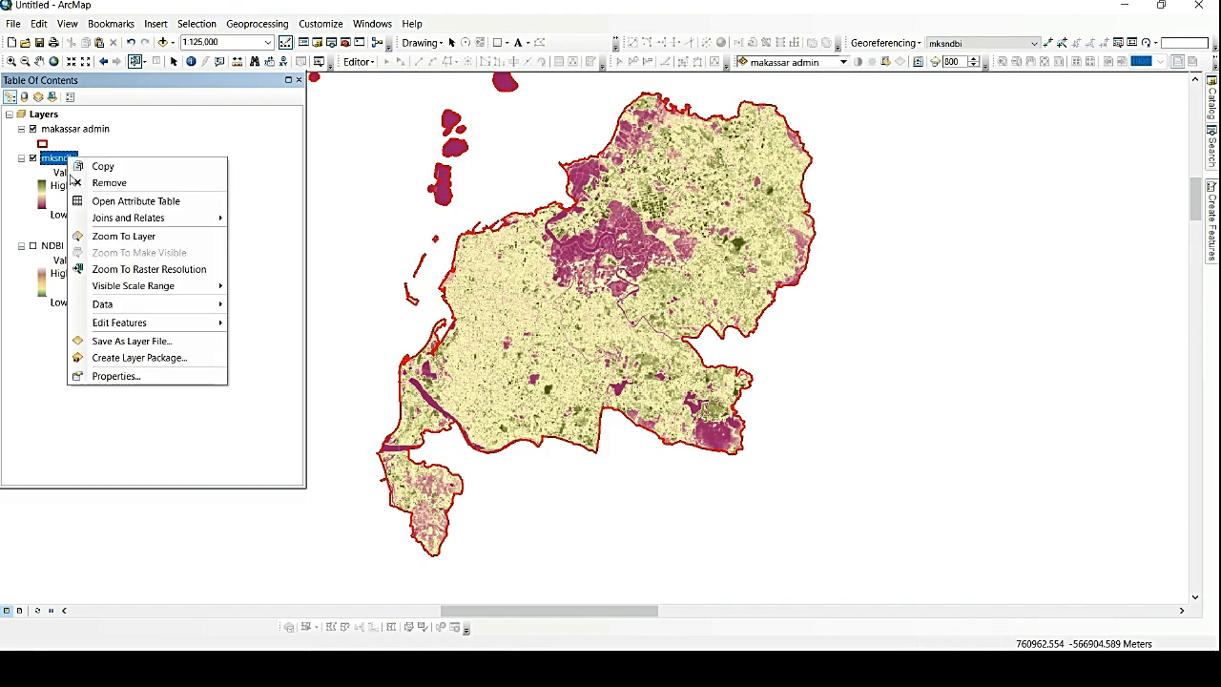
{"action": "left_click", "coordinate": [126, 379]}
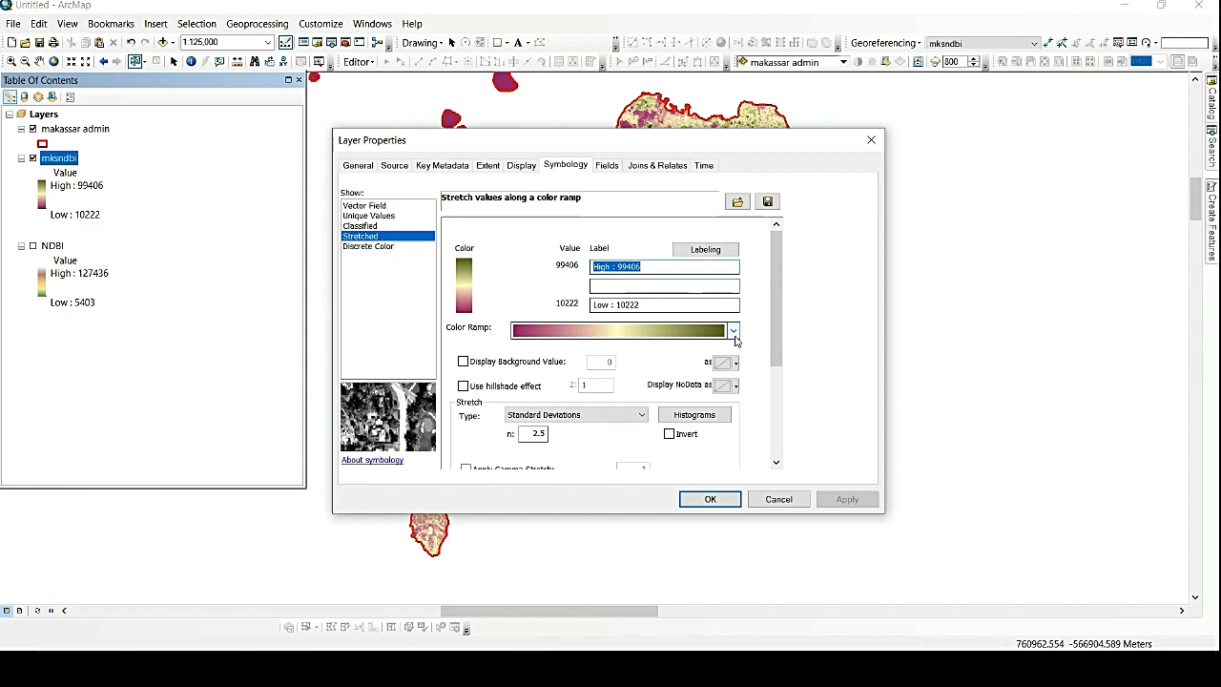
{"action": "left_click", "coordinate": [732, 329]}
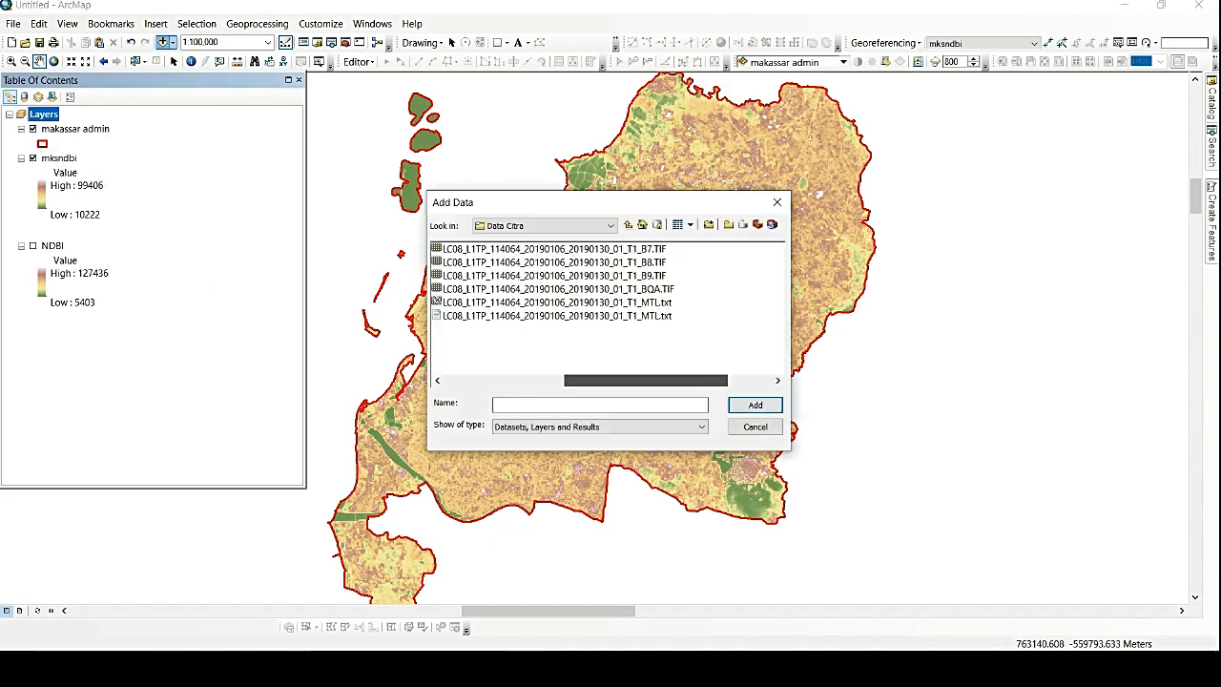
- Add the LC08_L1TP_114064_20190106_20190130_01_T1_MTL.txt raster product from Data Citra and place its multispectral layer directly below mksndbi
{"action": "left_click", "coordinate": [662, 302]}
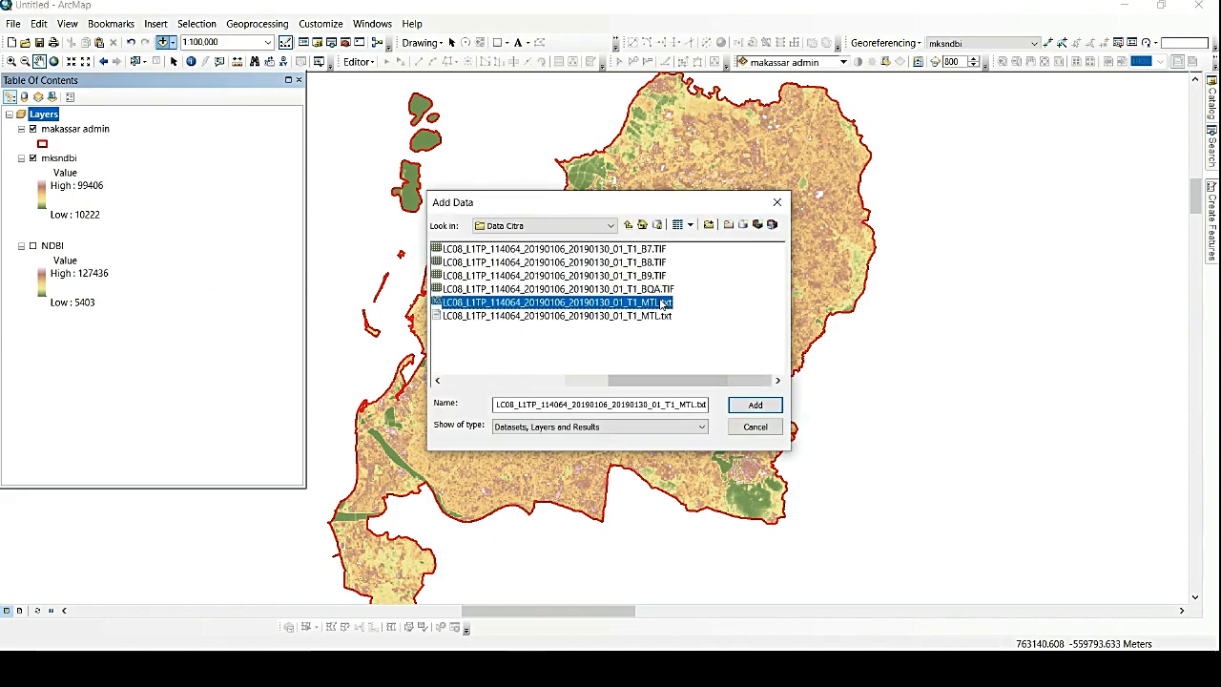
{"action": "left_click", "coordinate": [754, 405]}
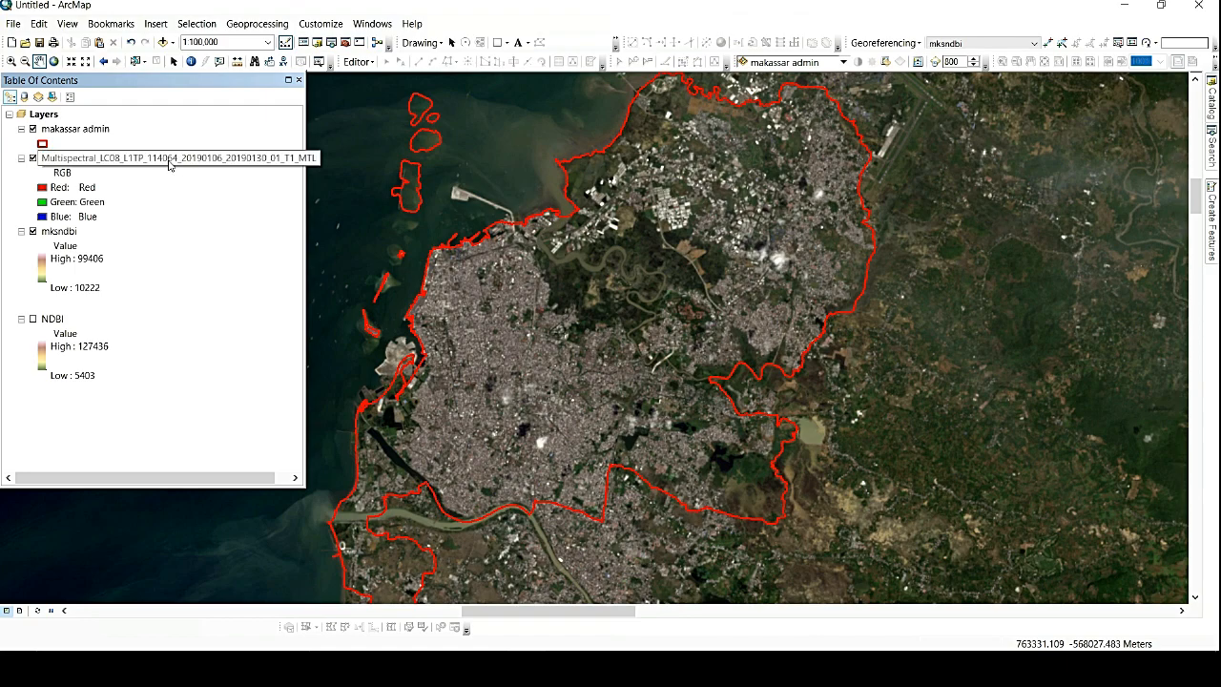
{"action": "mouse_move", "coordinate": [173, 168]}
{"action": "left_mouse_down"}
{"action": "mouse_move", "coordinate": [153, 205]}
{"action": "mouse_move", "coordinate": [159, 254]}
{"action": "left_mouse_up"}
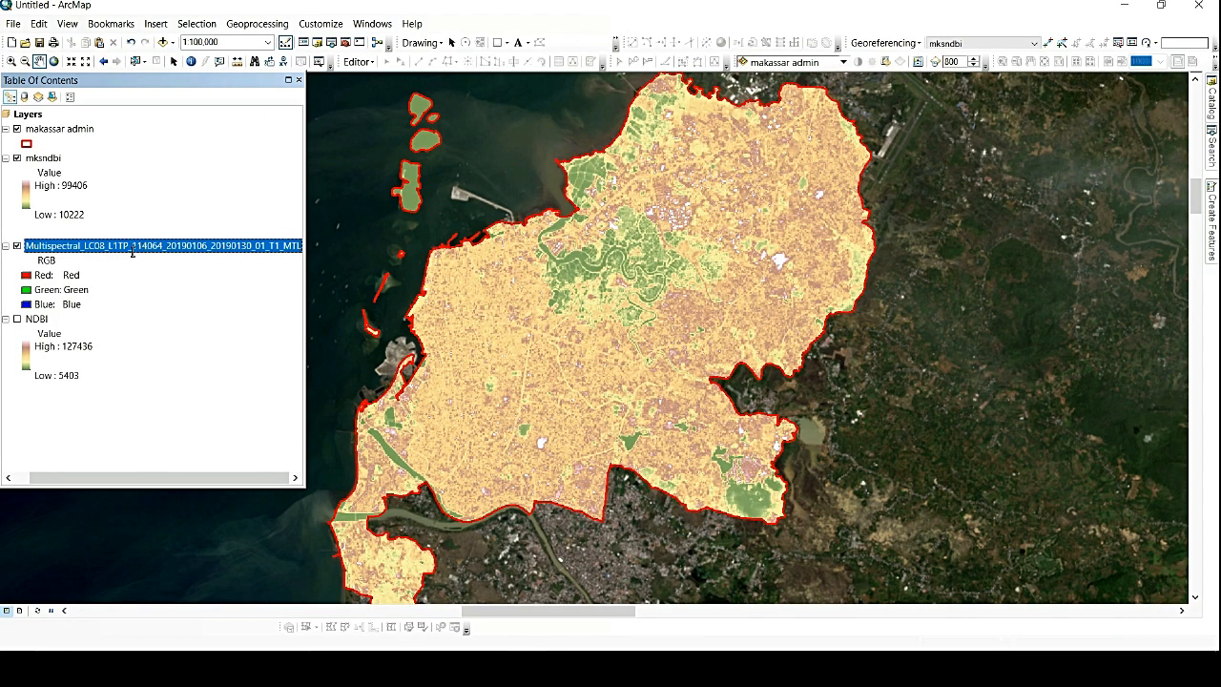
{"action": "left_click_drag", "start_coordinate": [132, 477], "coordinate": [117, 477]}
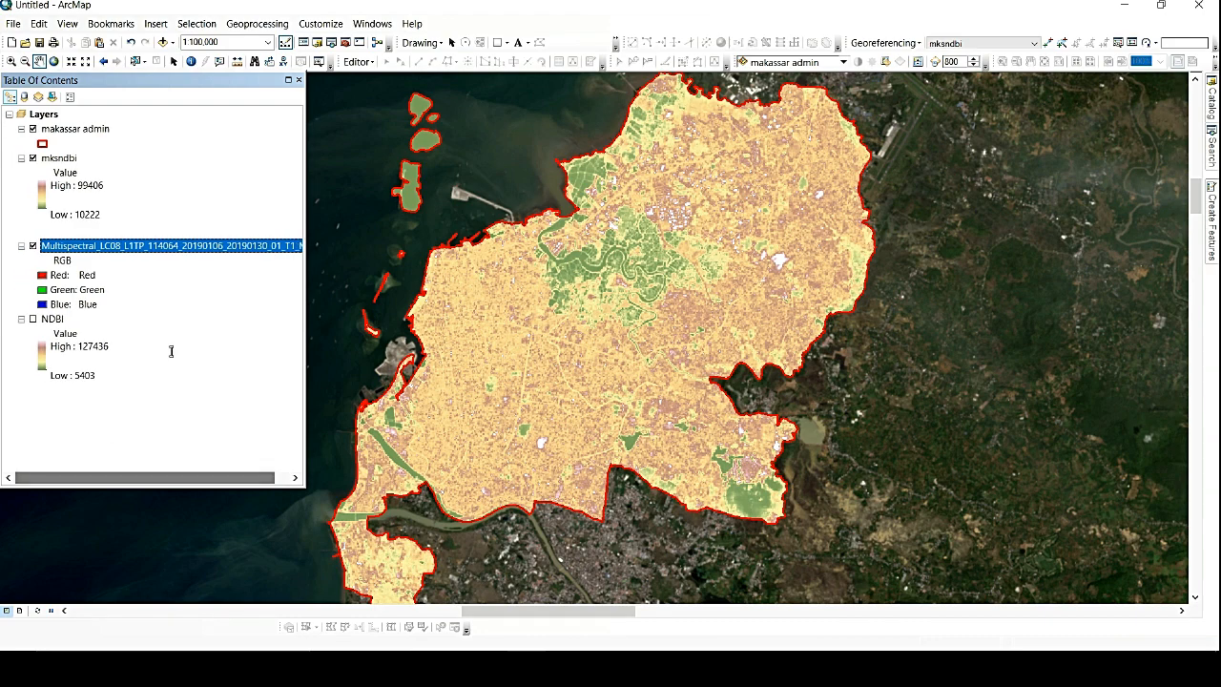
- Swipe the mksndbi layer across Makassar to compare the NDBI result with the multispectral image beneath it
{"action": "left_click", "coordinate": [843, 63]}
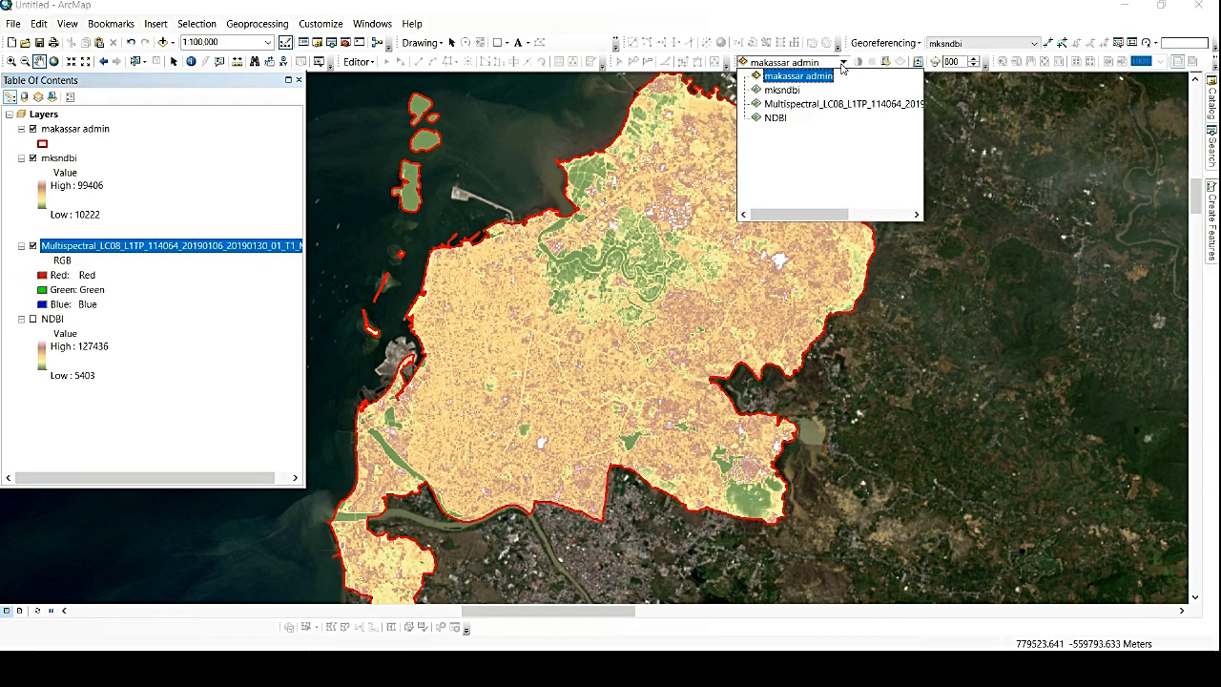
{"action": "left_click", "coordinate": [782, 90]}
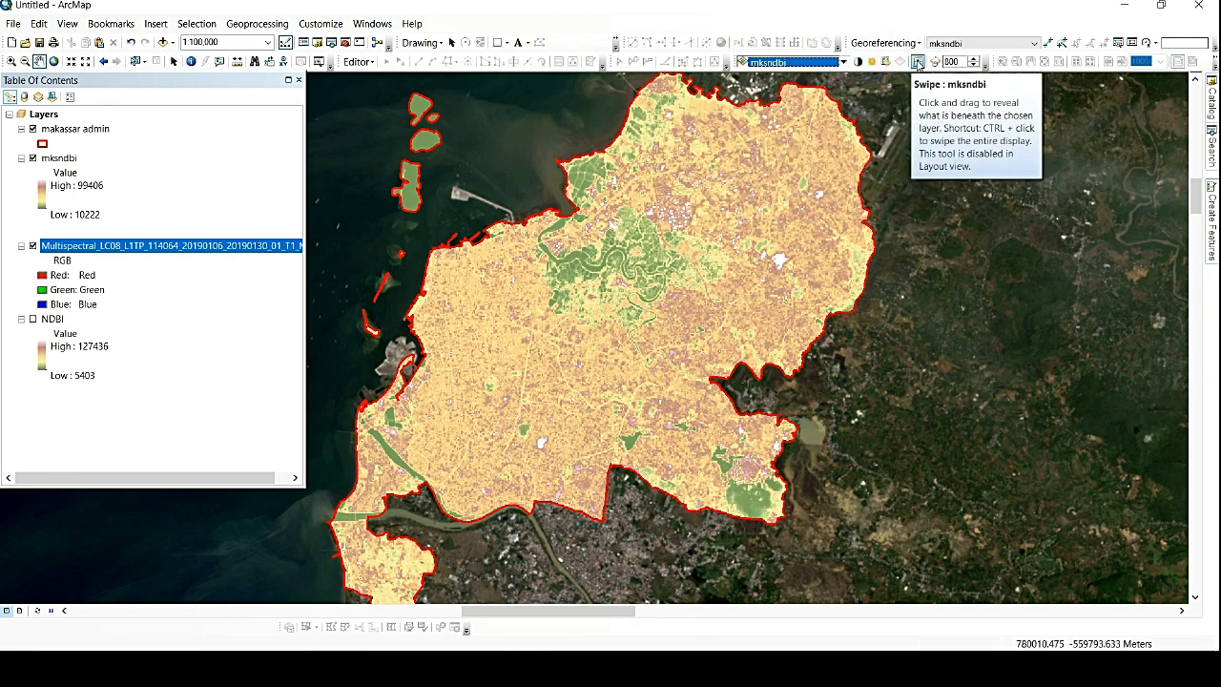
{"action": "left_click", "coordinate": [918, 63]}
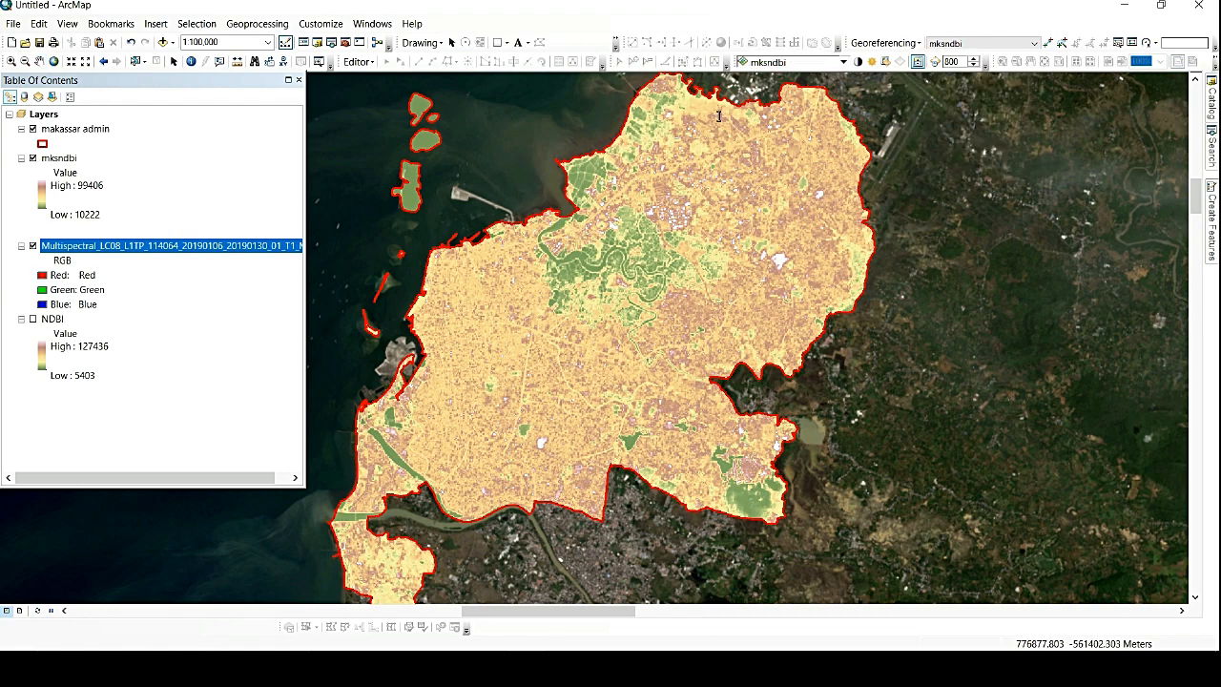
{"action": "left_click_drag", "start_coordinate": [681, 143], "coordinate": [728, 350]}
{"action": "right_click", "coordinate": [720, 379]}
{"action": "left_click", "coordinate": [728, 350]}
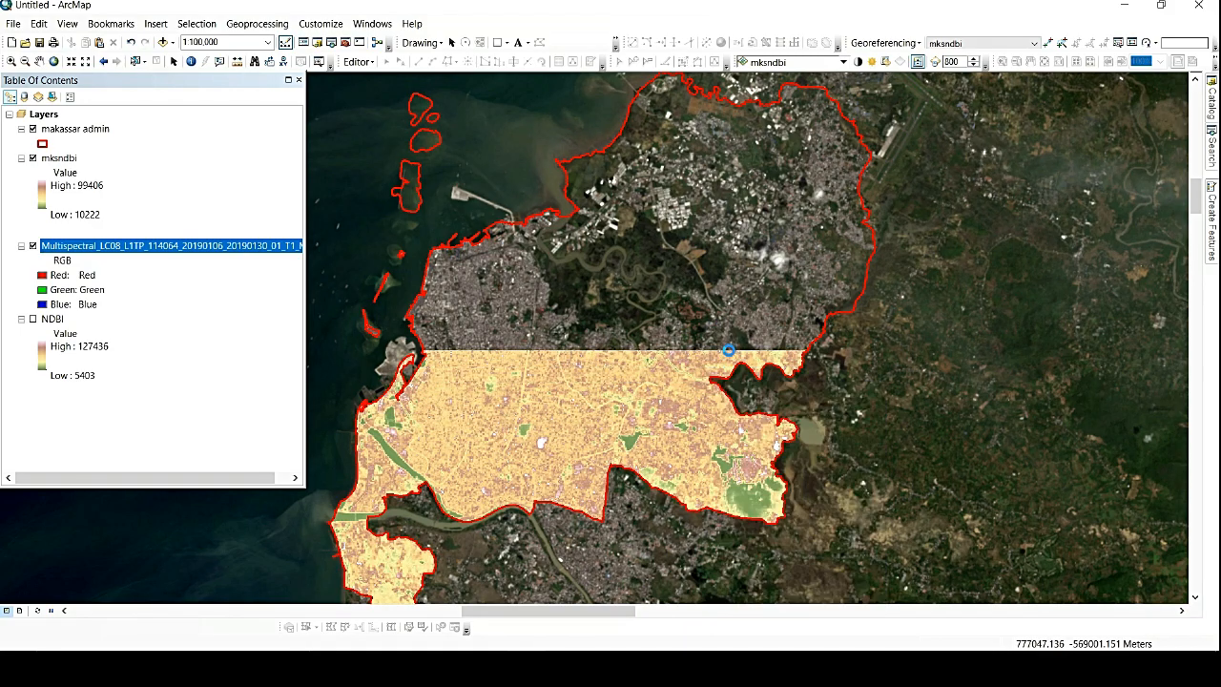
{"action": "left_click_drag", "start_coordinate": [728, 128], "coordinate": [537, 581]}
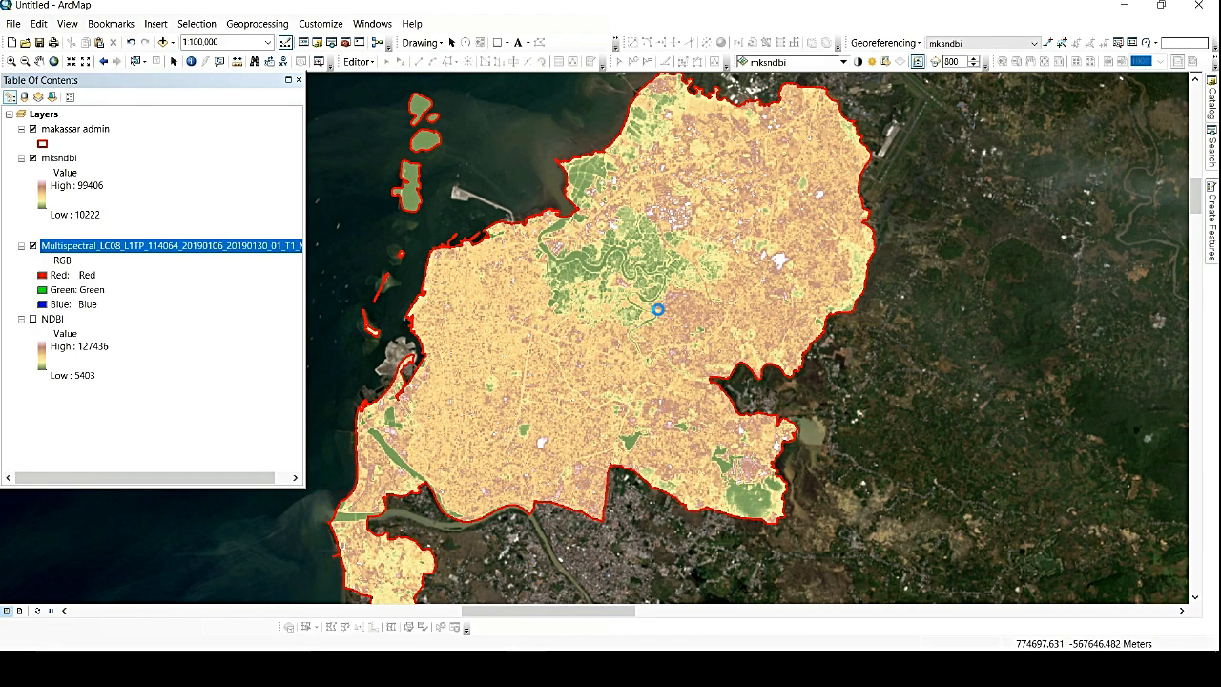
{"action": "scroll", "coordinate": [658, 309], "scroll_direction": "up", "scroll_amount": 1}
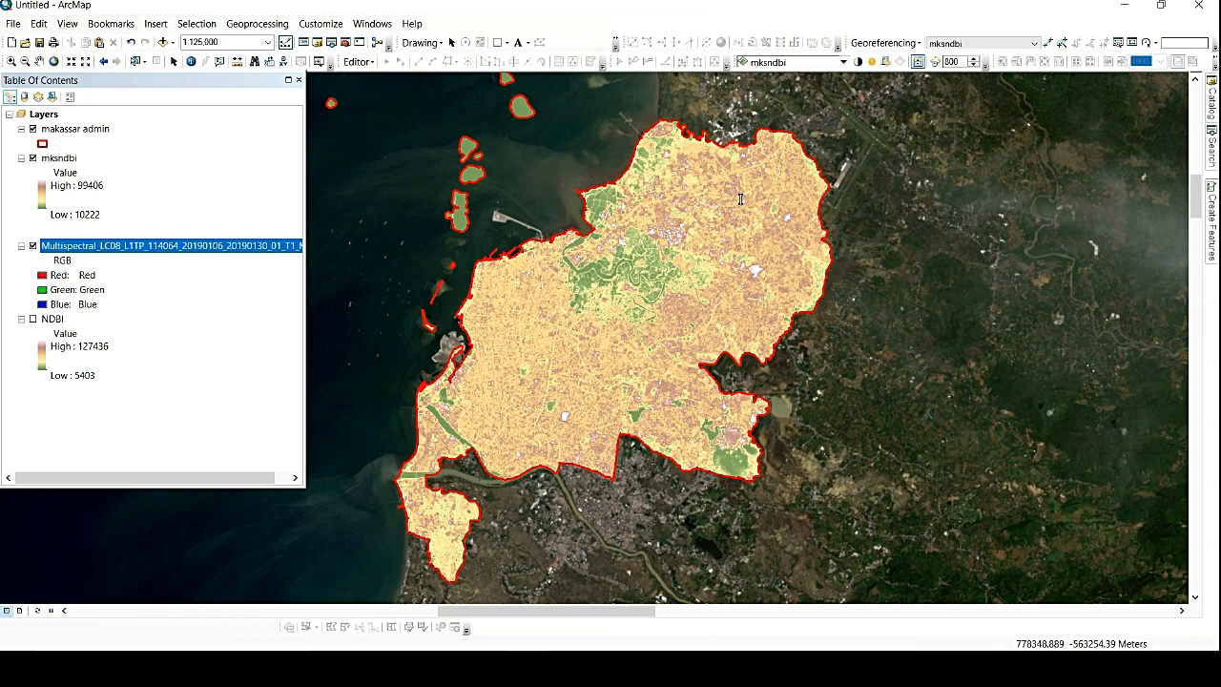
{"action": "left_click_drag", "start_coordinate": [696, 218], "coordinate": [746, 278]}
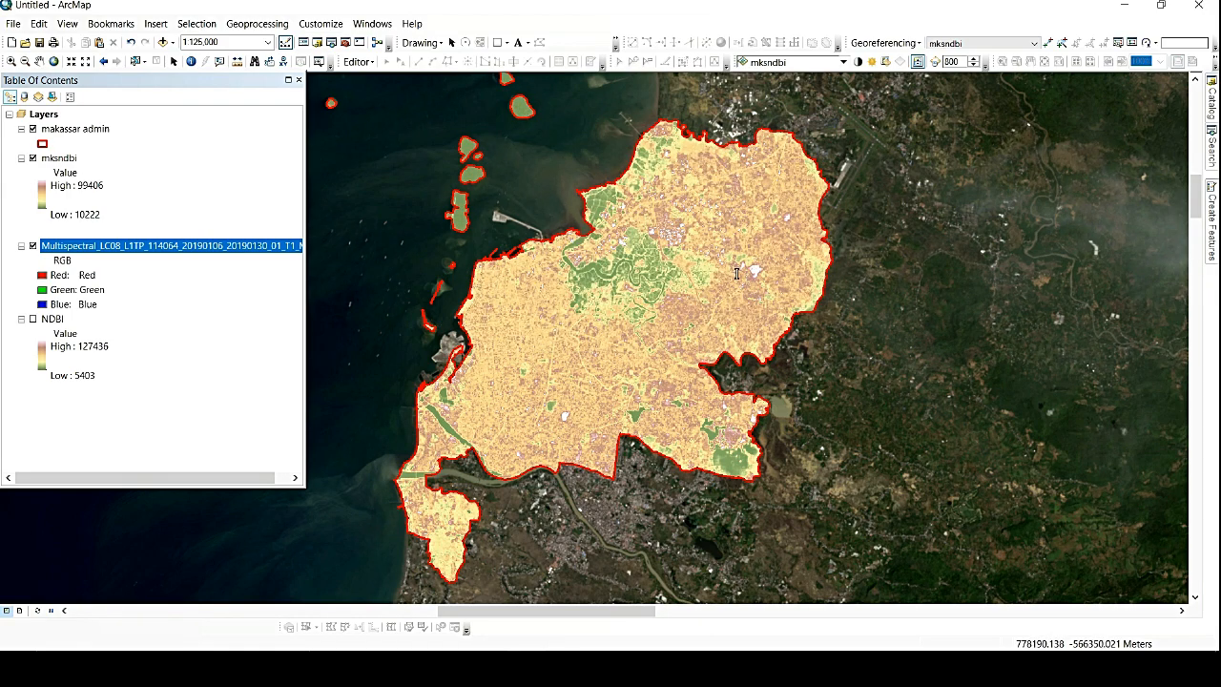